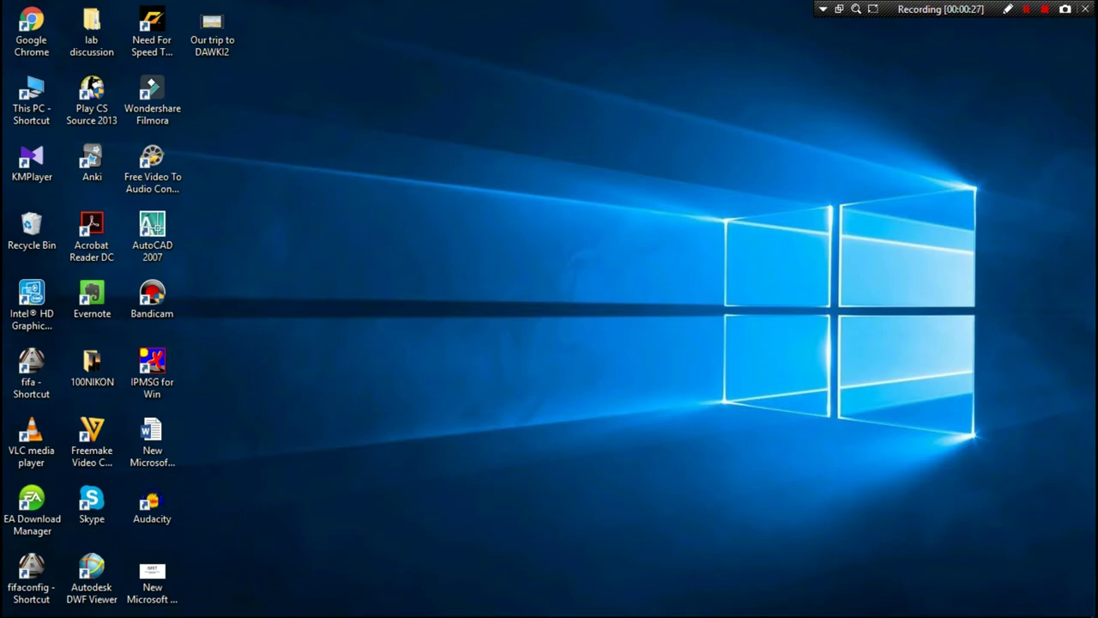
Step: Launch AutoCAD 2007 from its desktop shortcut to get a blank Drawing1
double_click(152, 230)
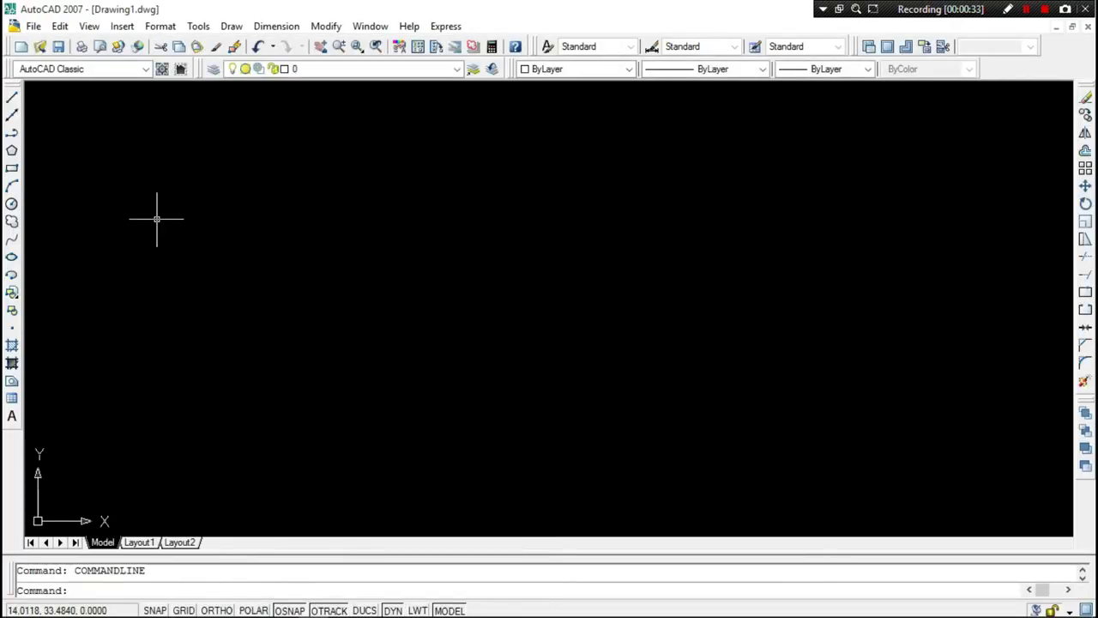
Step: Switch to the Layout1 sheet and erase its default viewport
click(158, 541)
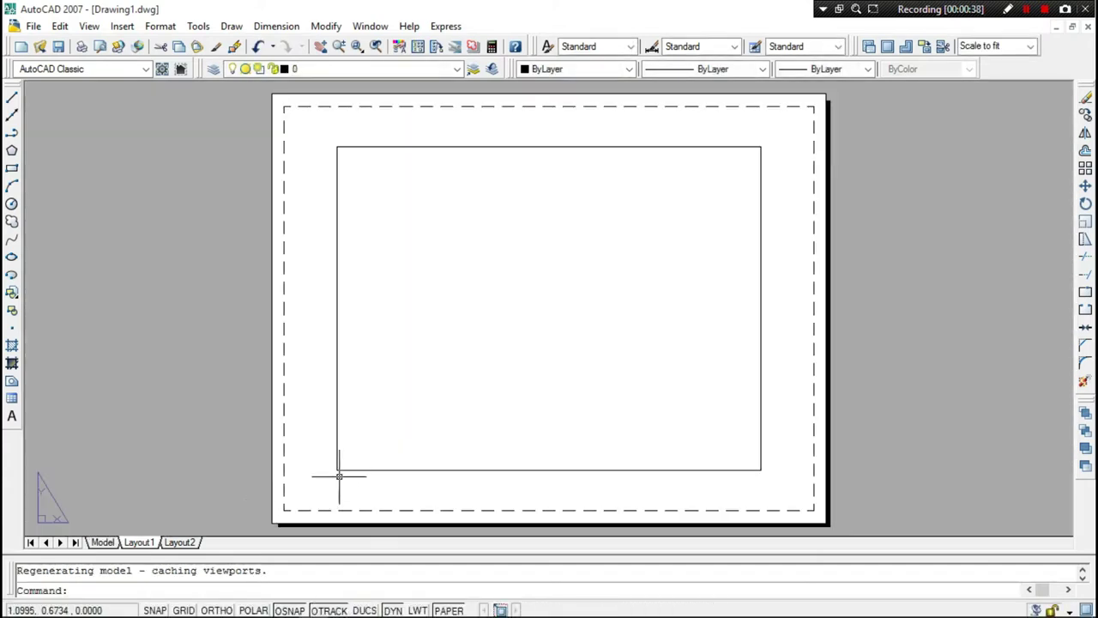
click(338, 471)
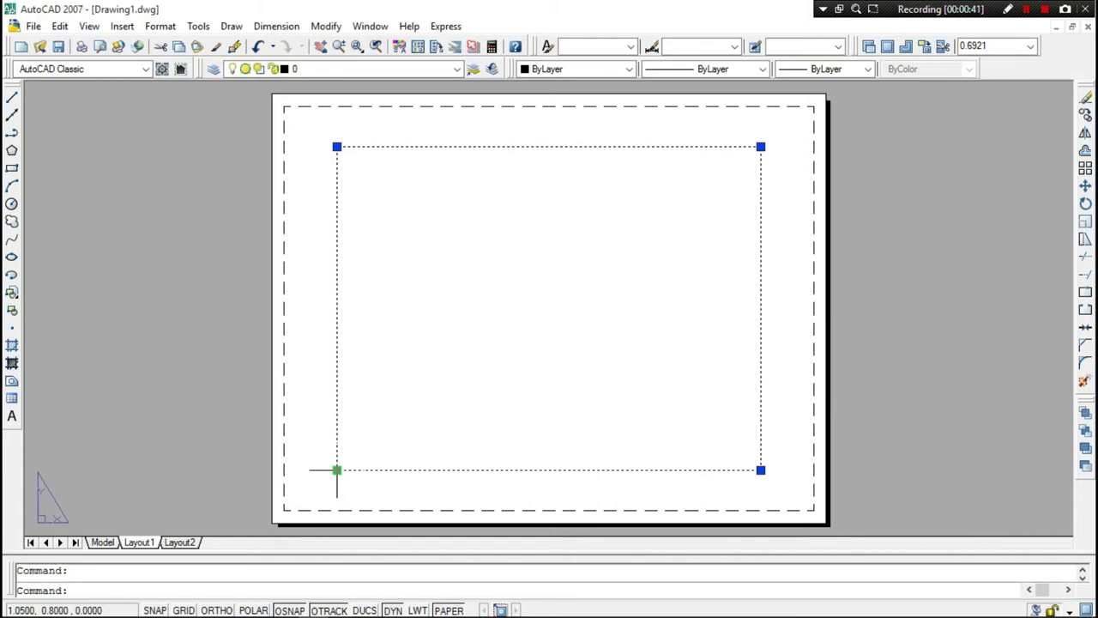
key(Delete)
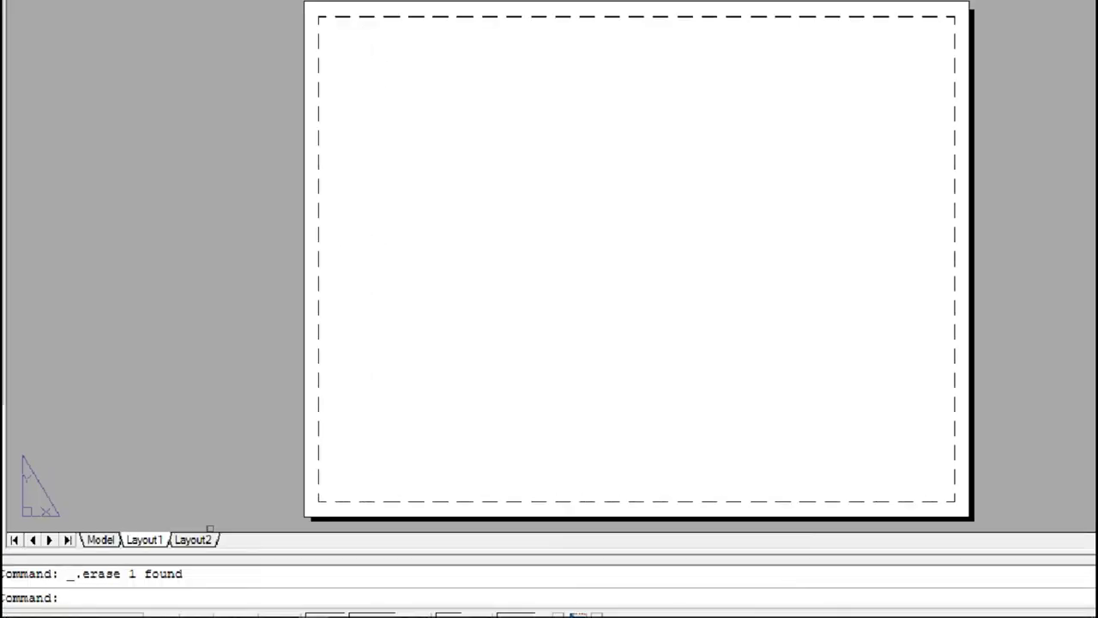
Step: Set Layout1's page setup to the Microsoft XPS Document Writer printer with A4 paper
right_click(143, 539)
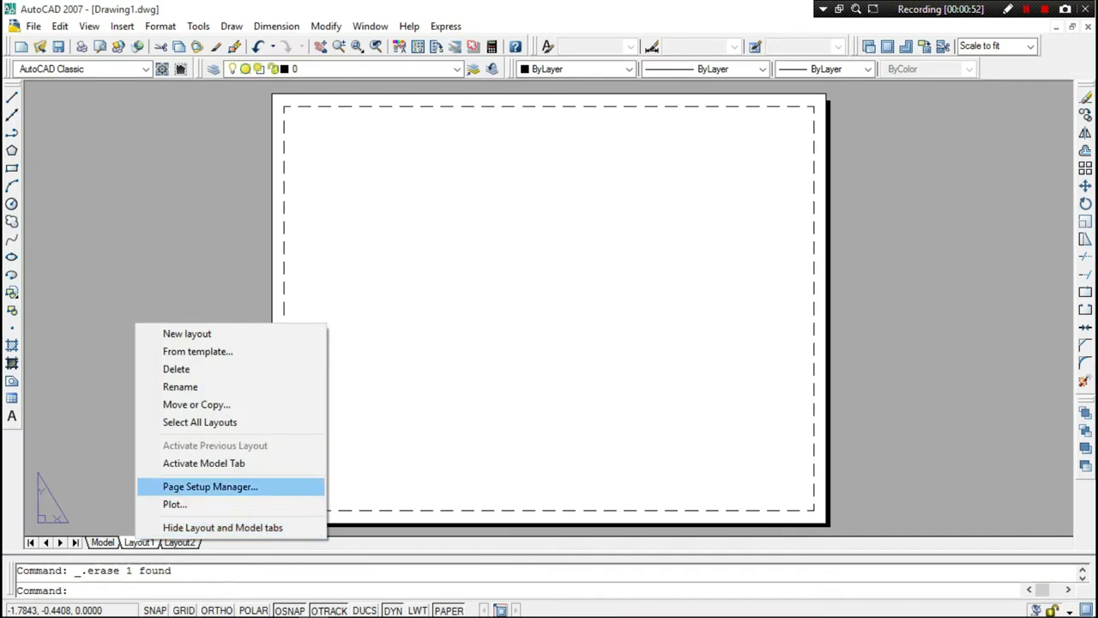
click(210, 486)
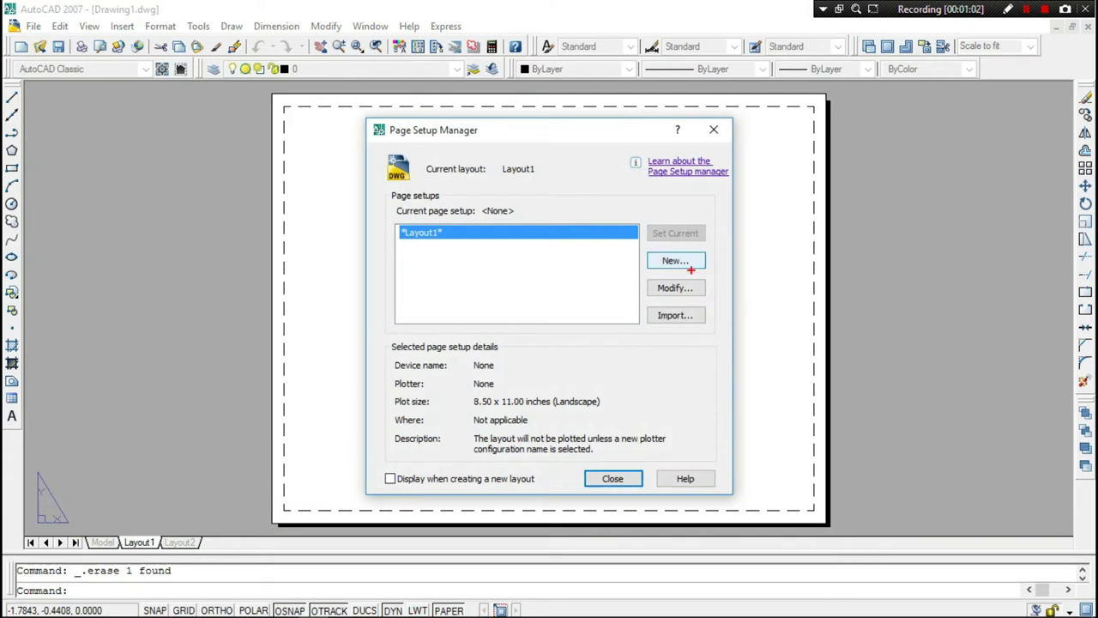
drag(709, 276, 723, 269)
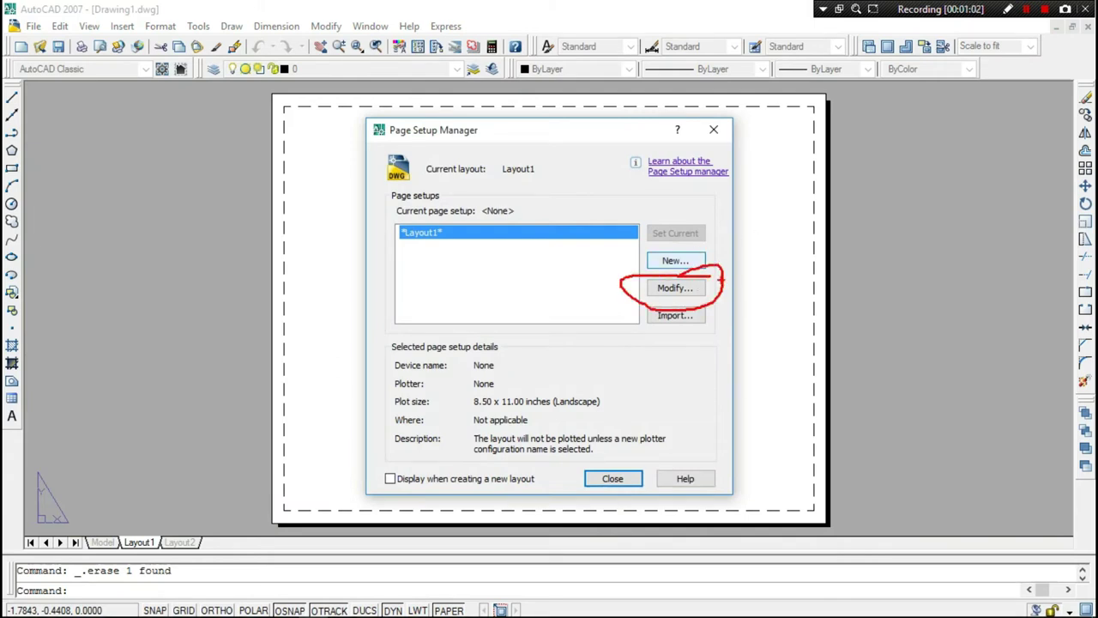
click(675, 287)
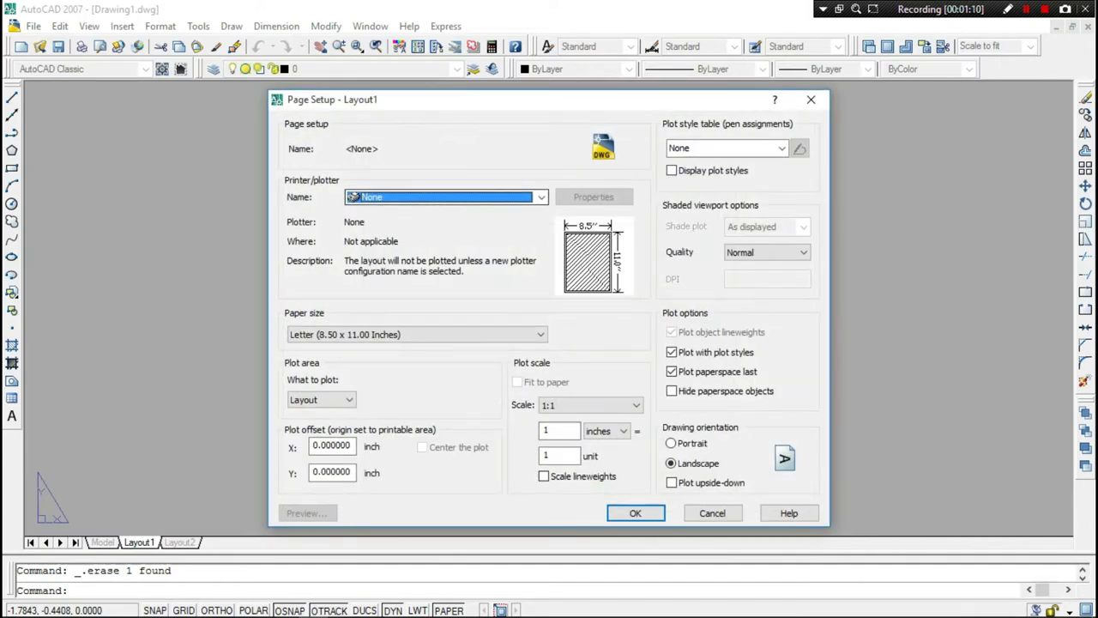
click(541, 196)
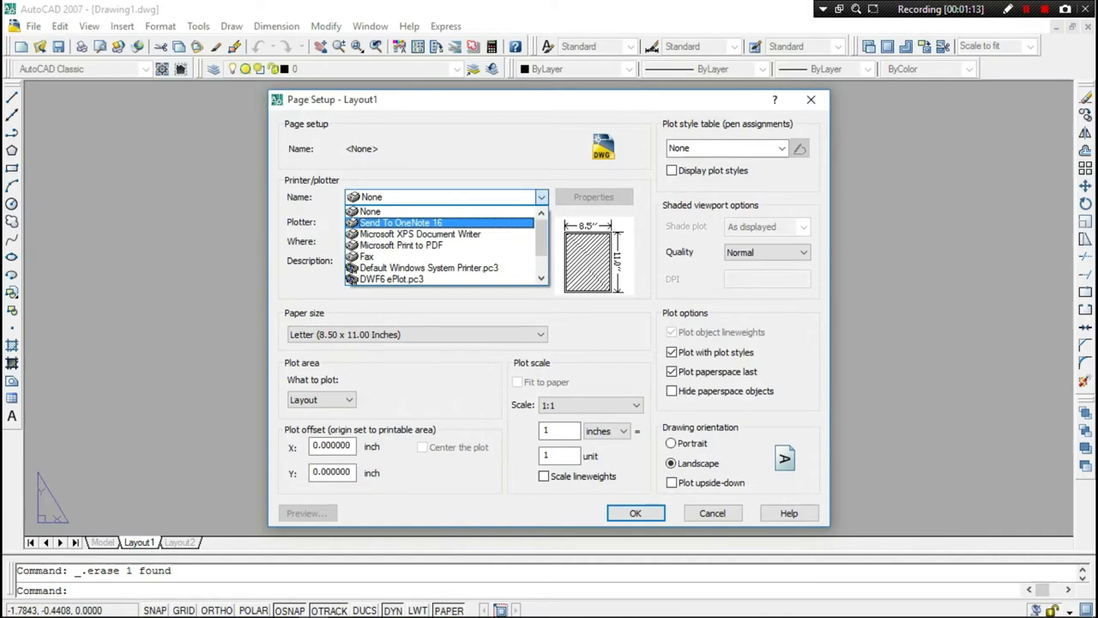
key(Escape)
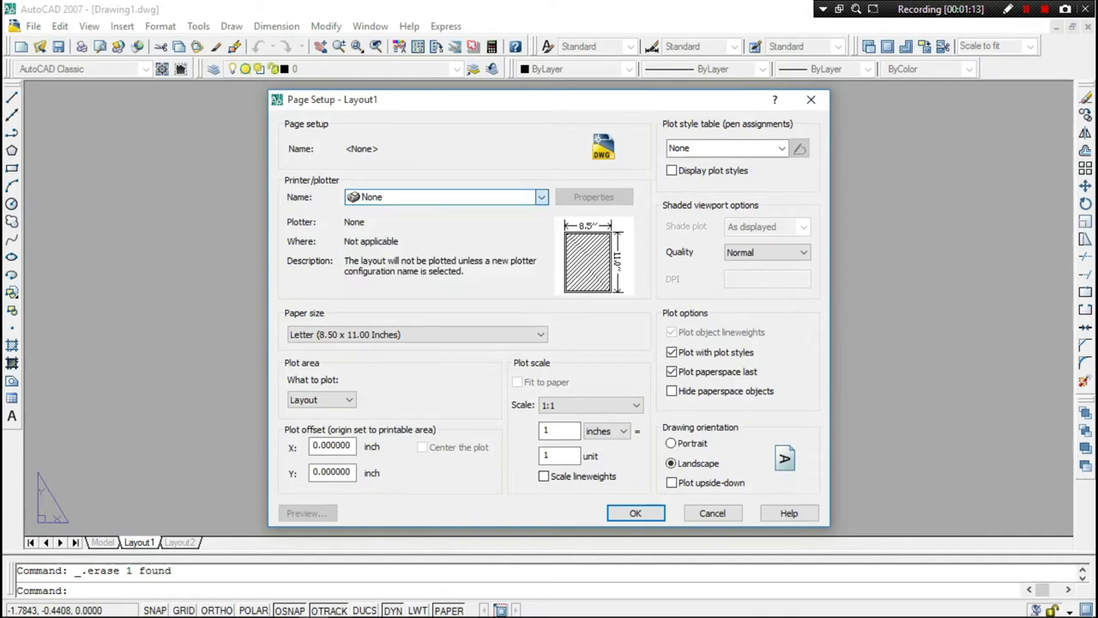
key(Down)
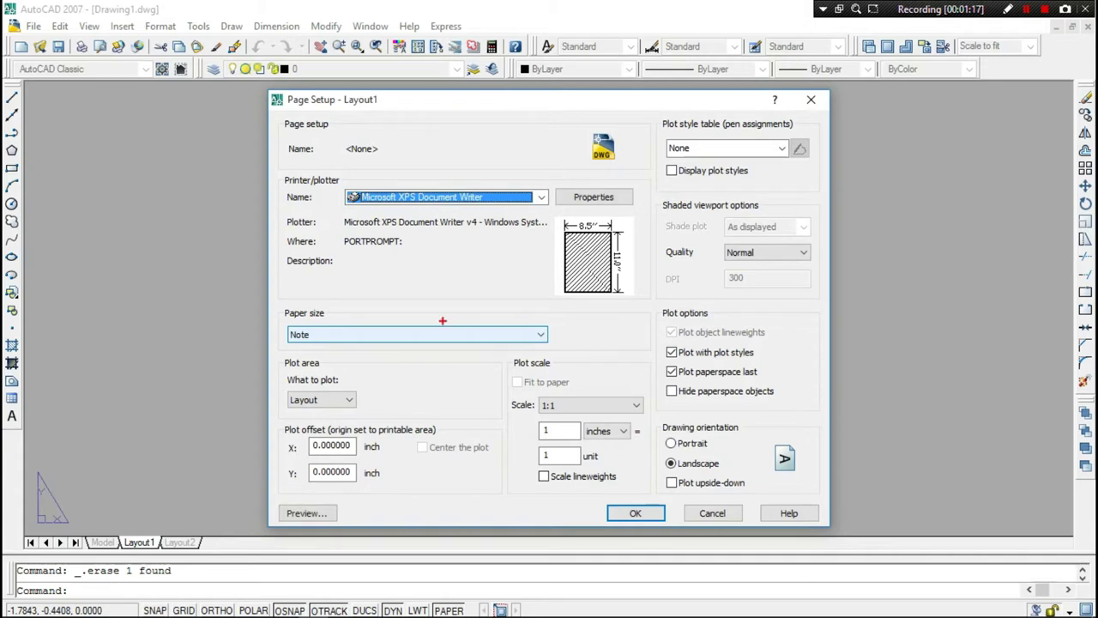
drag(352, 302, 340, 294)
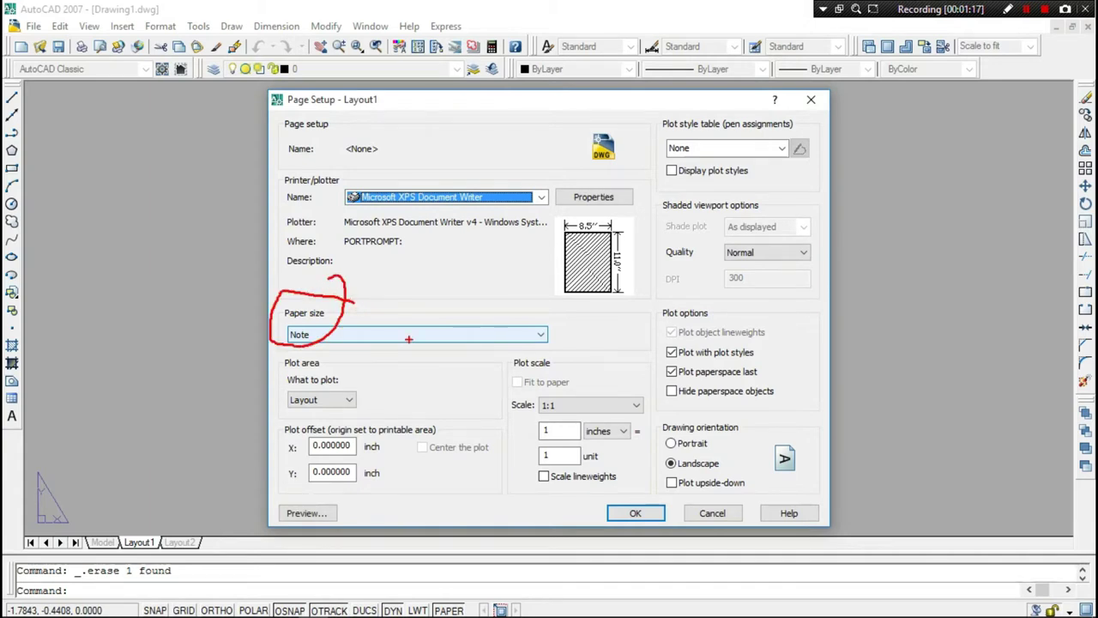
click(406, 334)
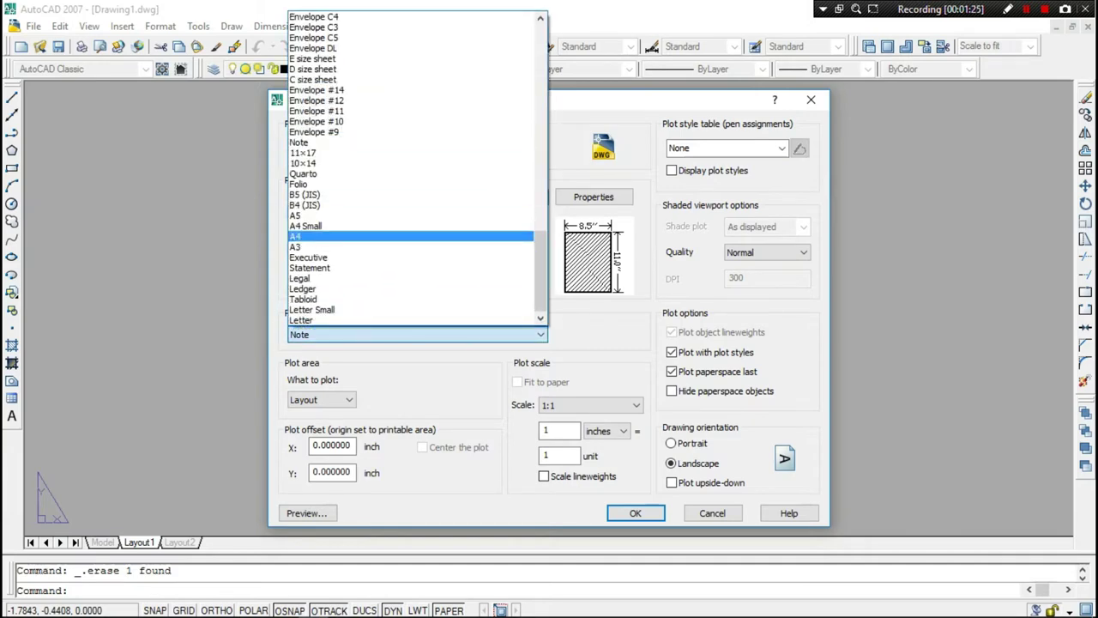
click(343, 236)
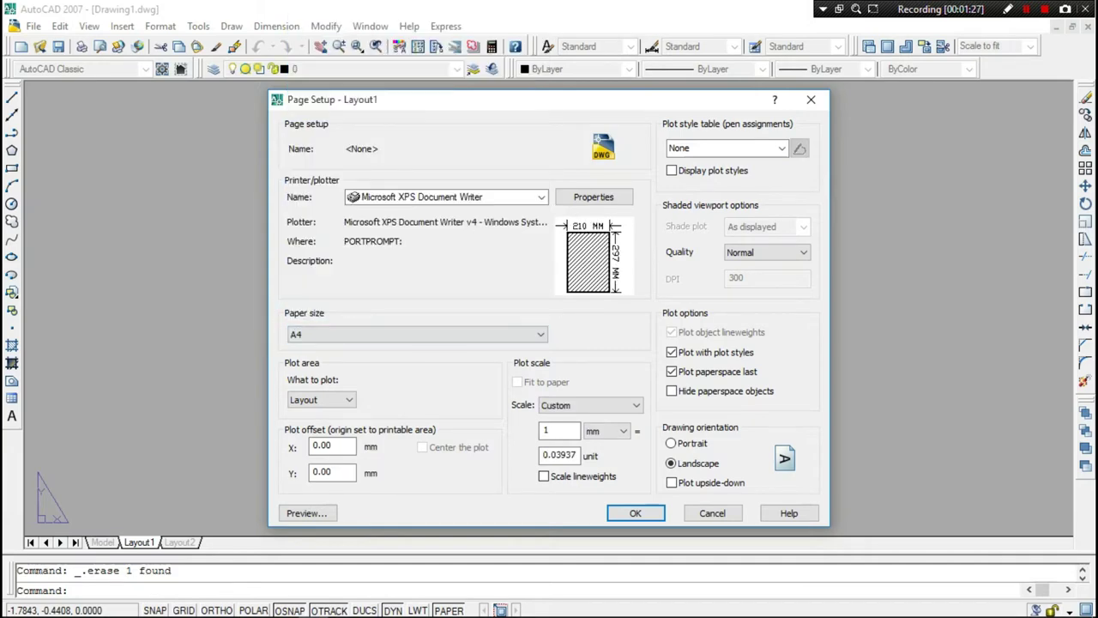
click(635, 513)
Step: Close the page setup manager, cancel the stray selection, and bring up the Layer Properties Manager
click(610, 477)
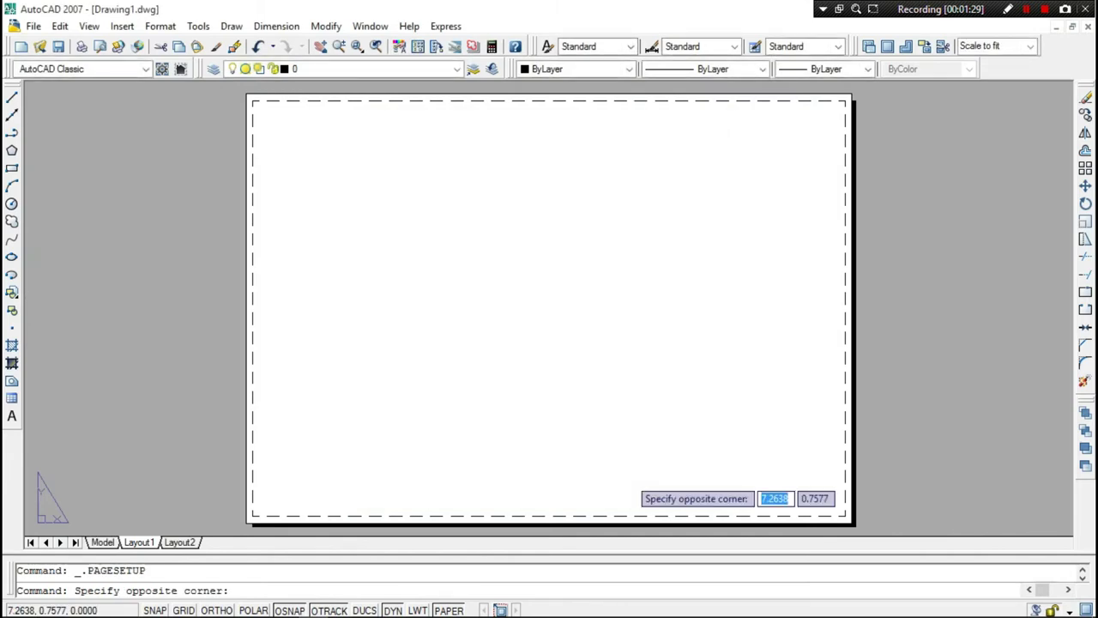
key(Escape)
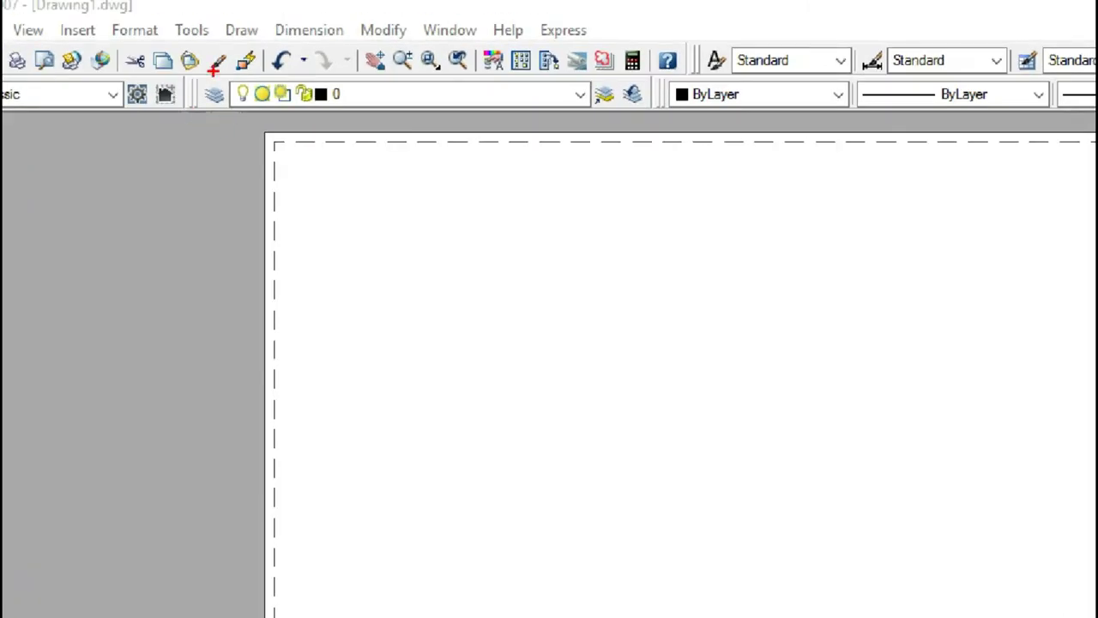
drag(213, 71, 206, 86)
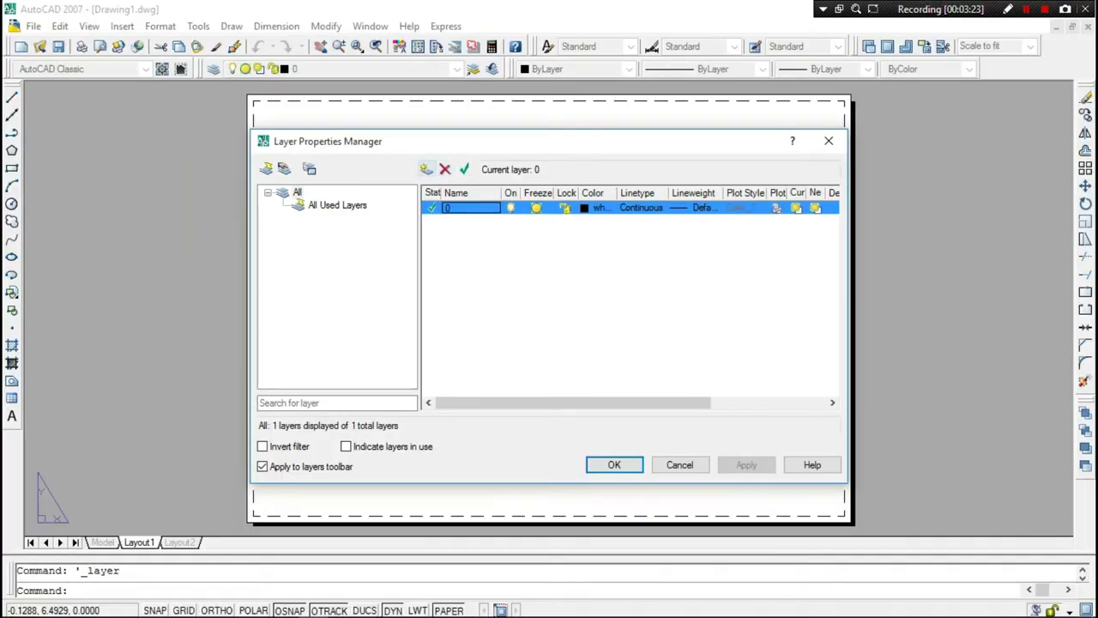
Step: Create a viewport layer with red colour 10 and a 0.35 mm lineweight
click(426, 169)
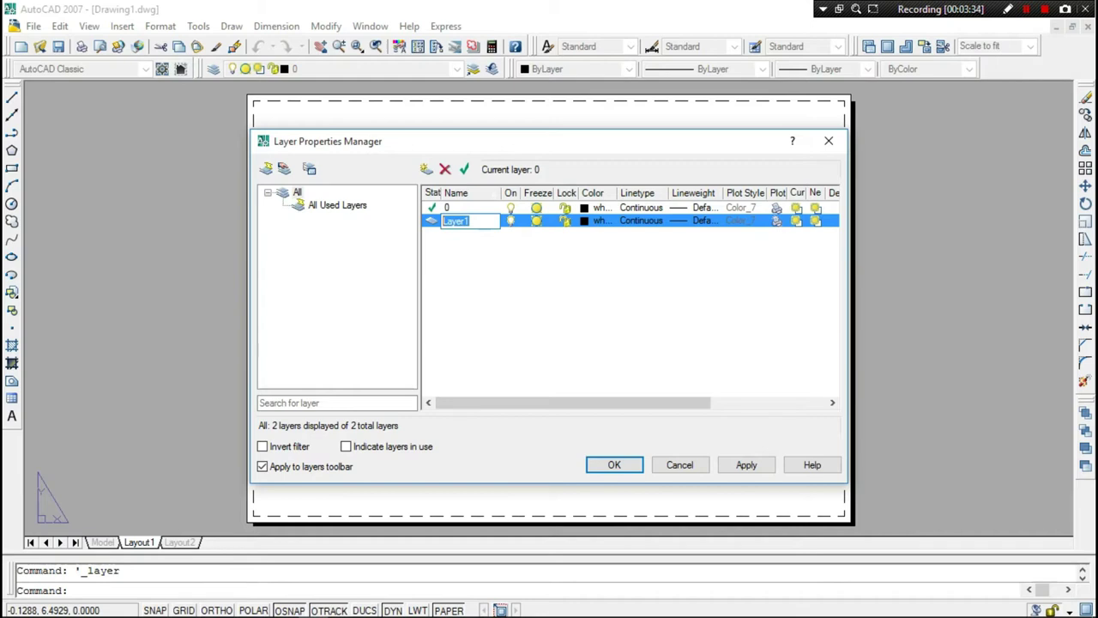
text(viewport)
key(Return)
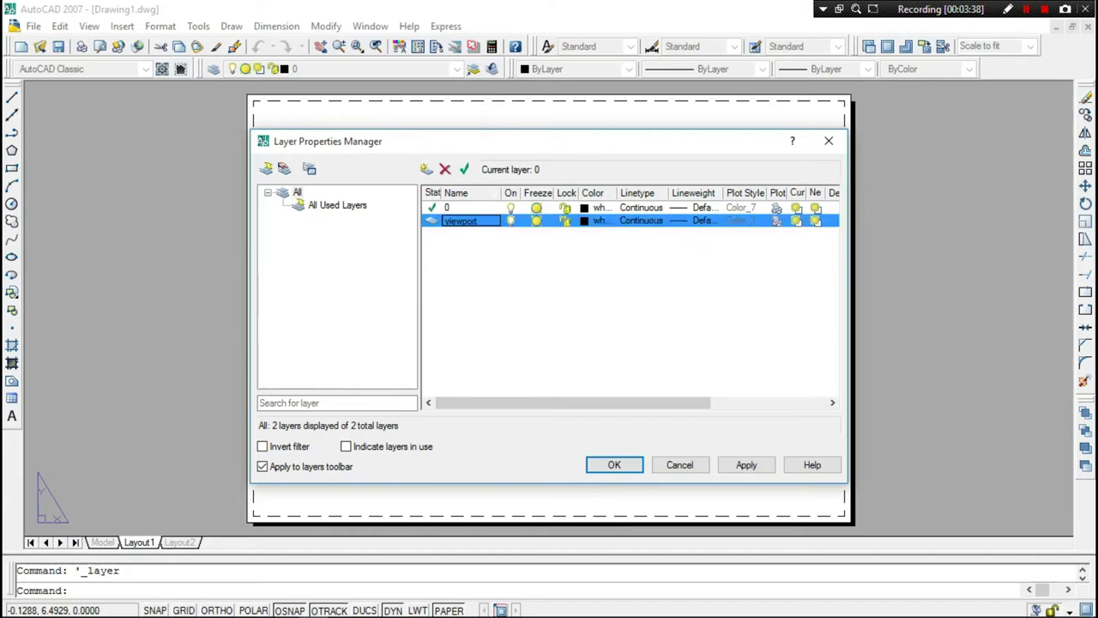
click(599, 220)
click(420, 261)
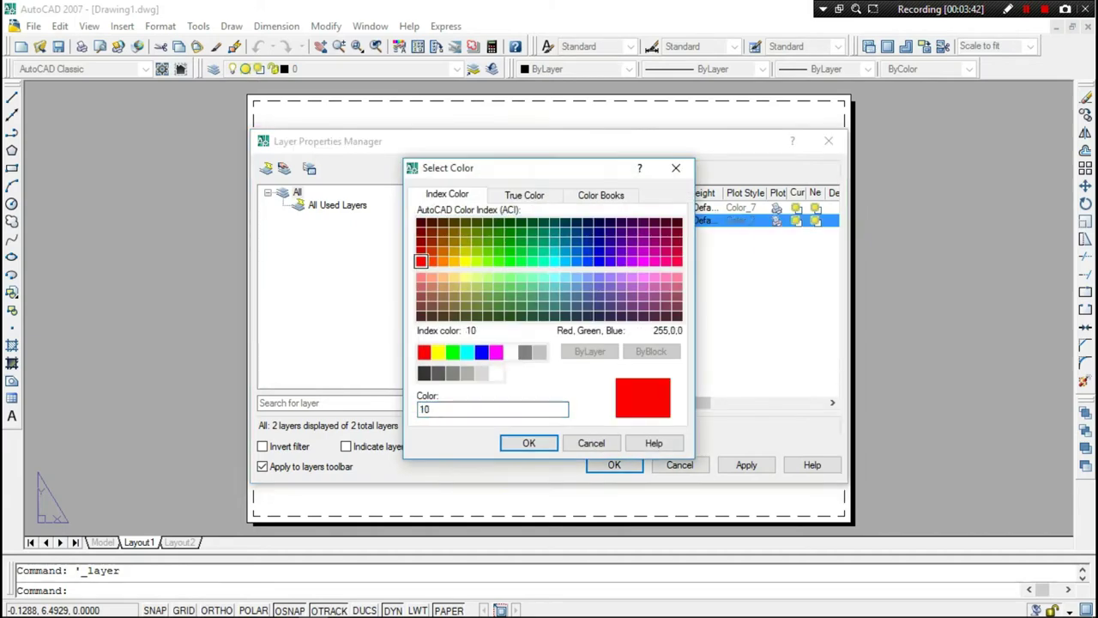
key(Return)
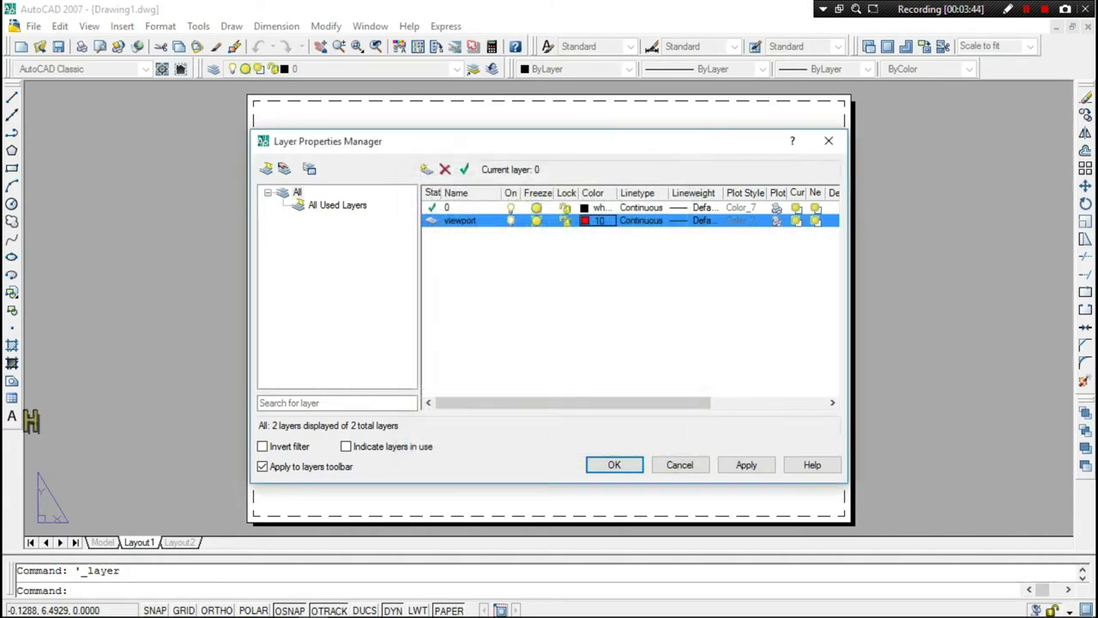
click(693, 221)
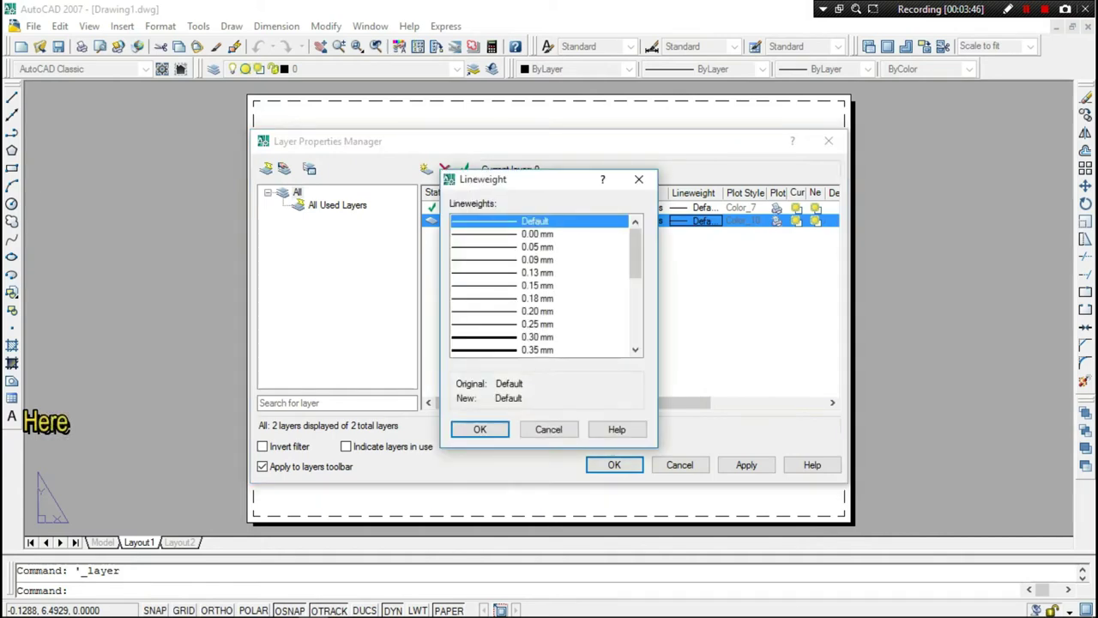
click(537, 349)
click(480, 429)
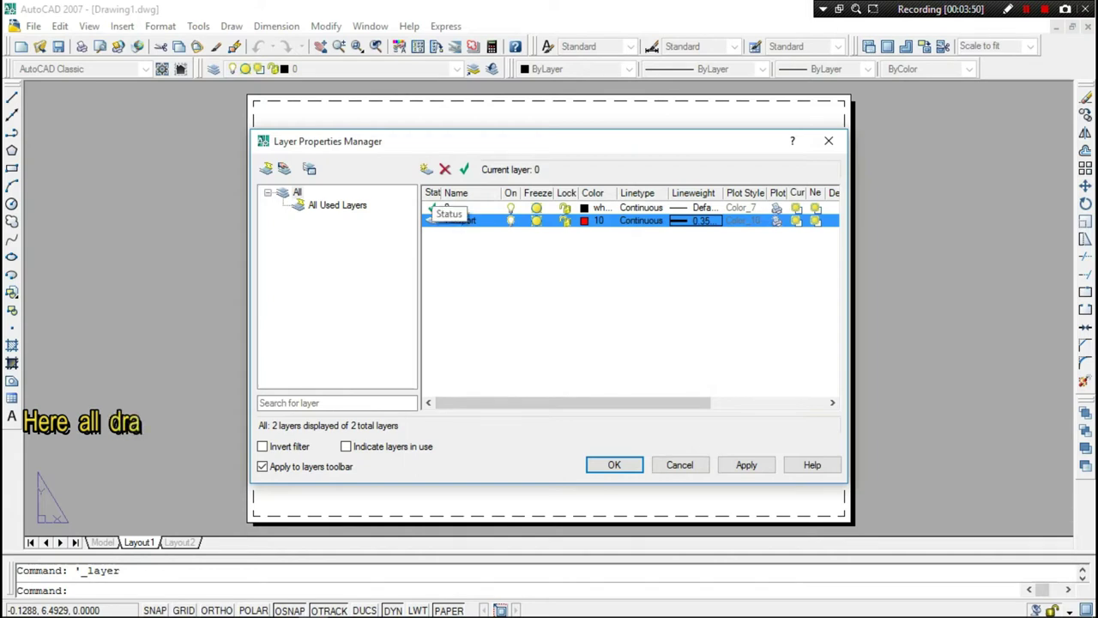
Step: Delete the extra Layer1, then give the text layer colour 162 and 0.18 mm lineweight
double_click(446, 208)
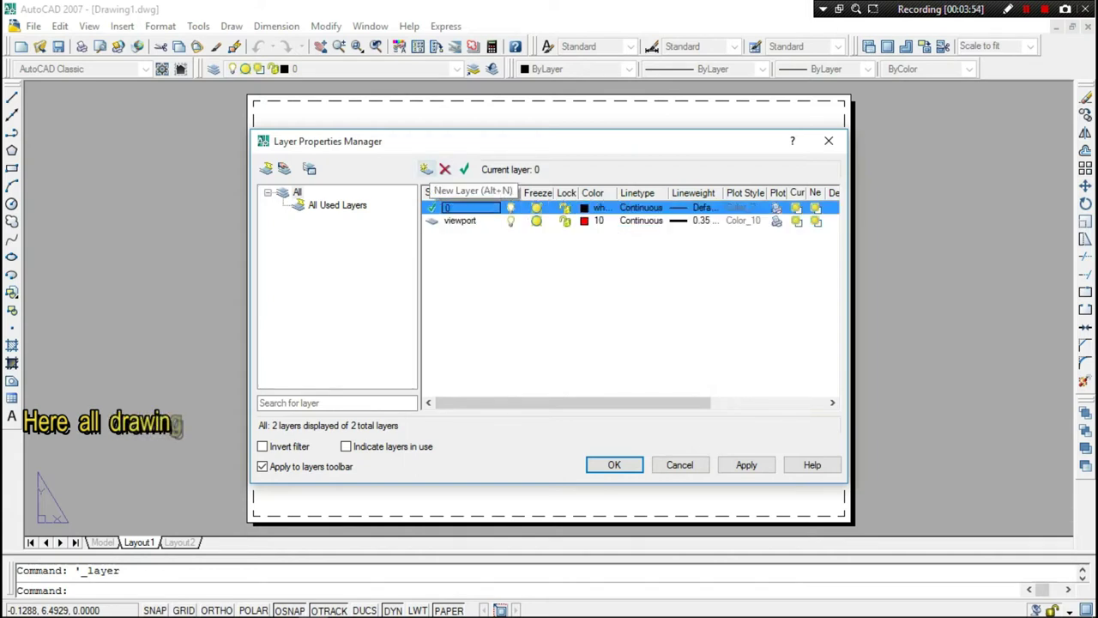
click(426, 169)
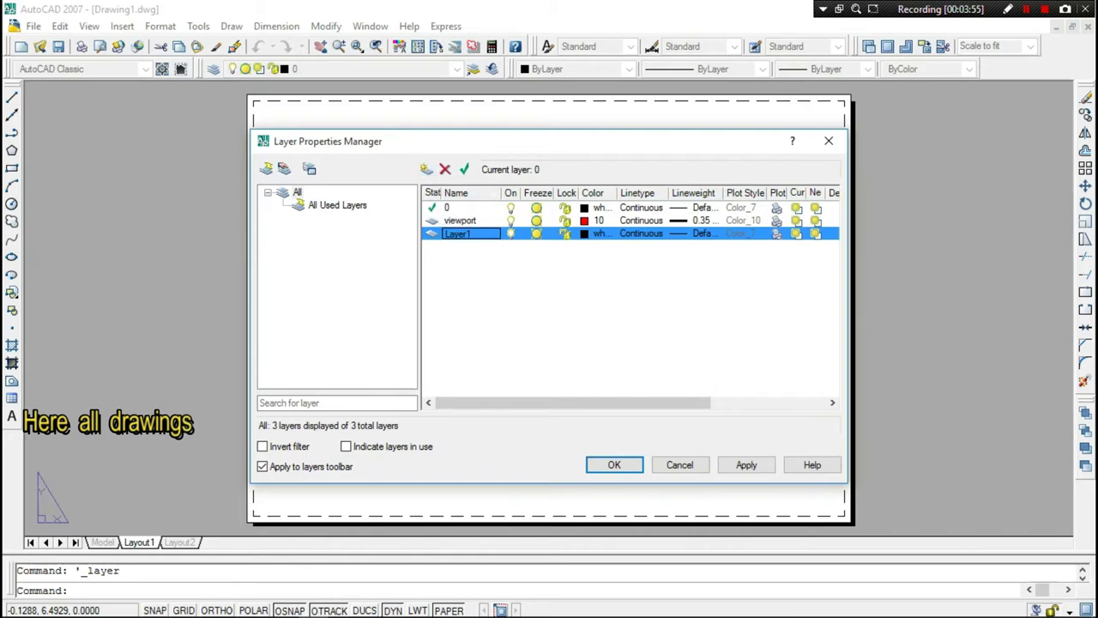
right_click(472, 233)
click(502, 319)
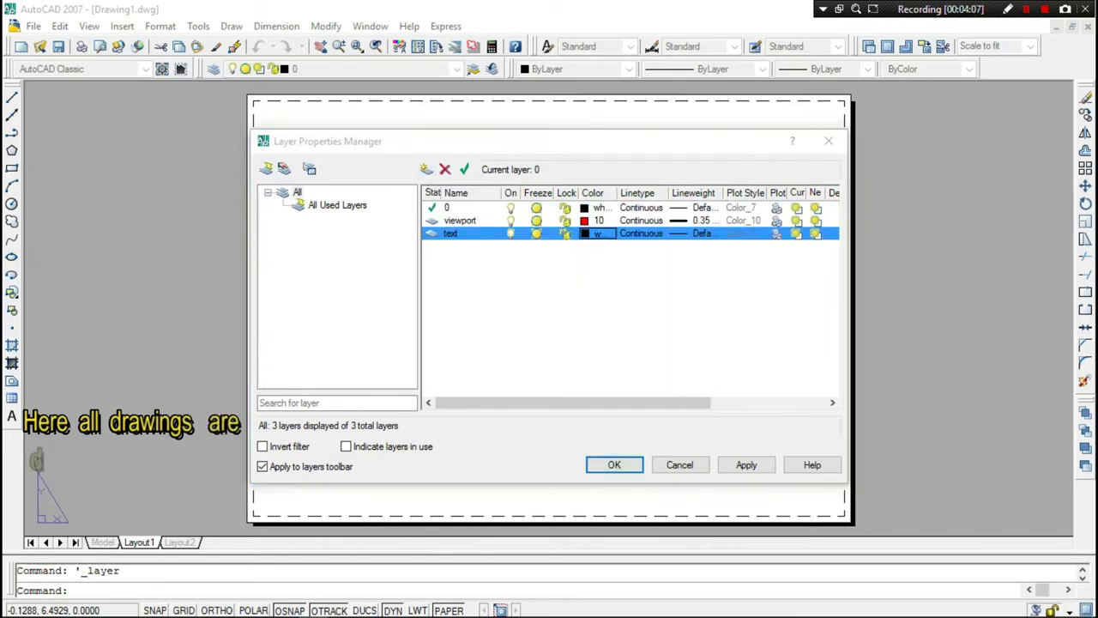
click(598, 233)
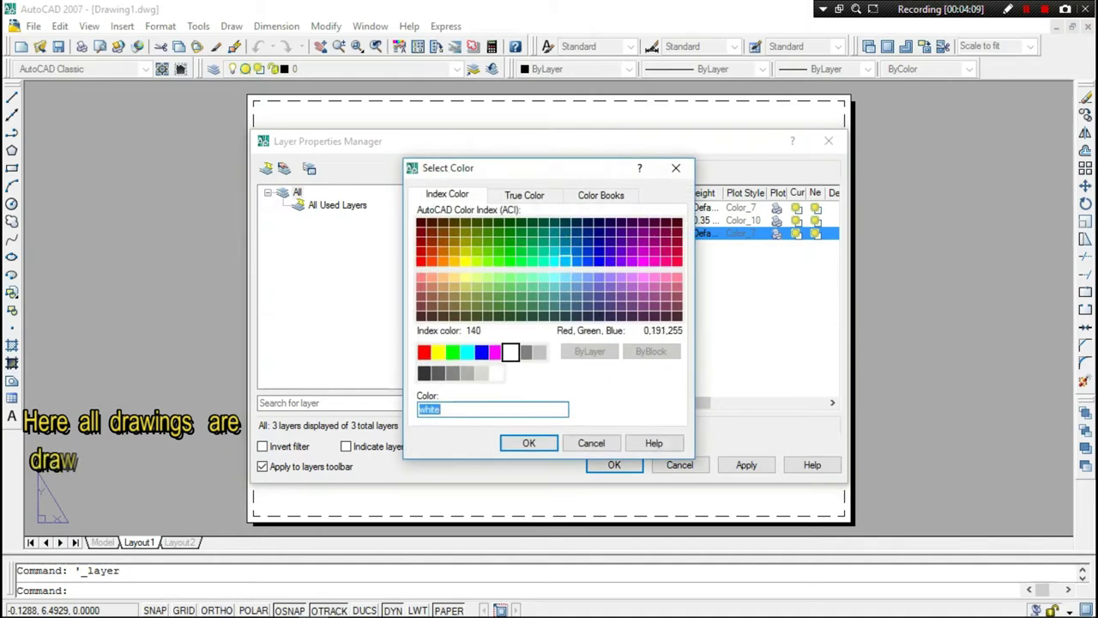
click(588, 251)
click(528, 443)
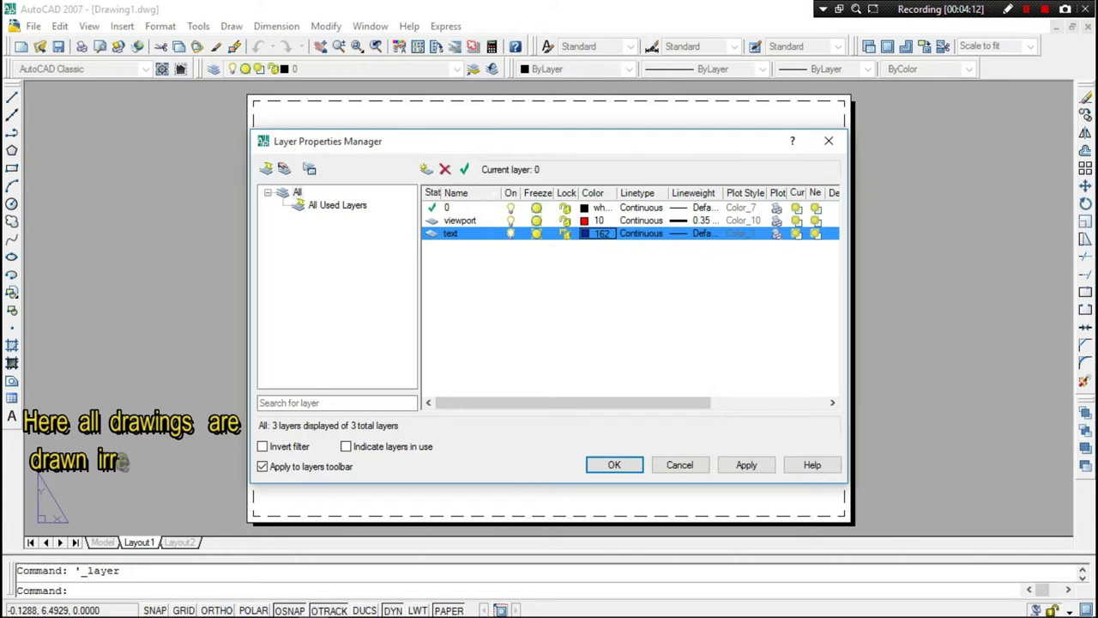
click(701, 234)
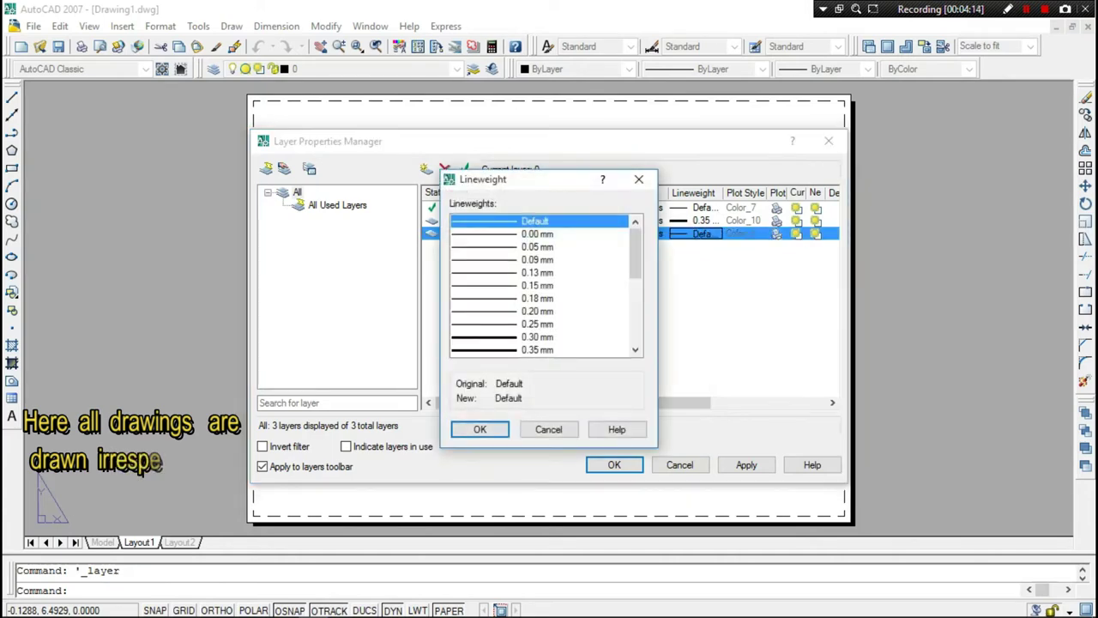
click(538, 298)
click(479, 429)
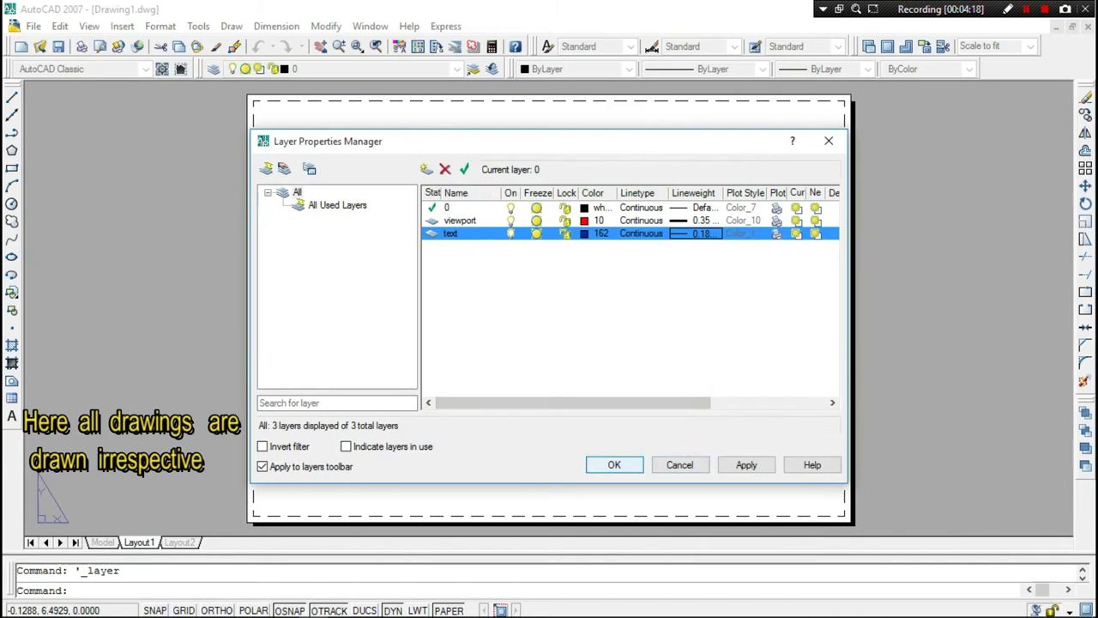
click(615, 465)
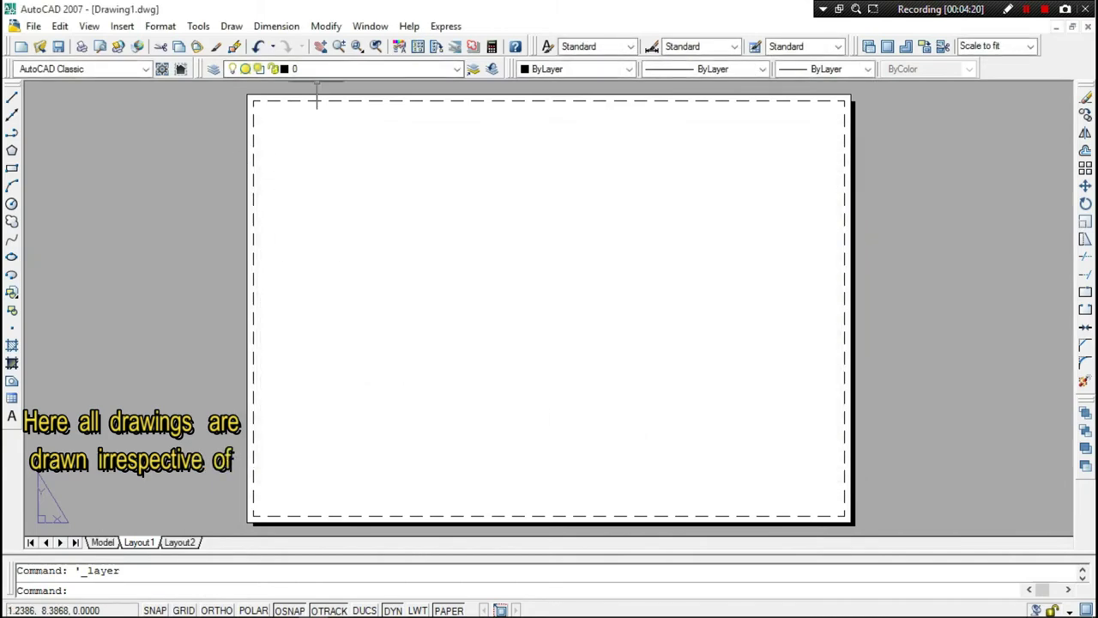
Step: Make viewport the current layer
click(343, 69)
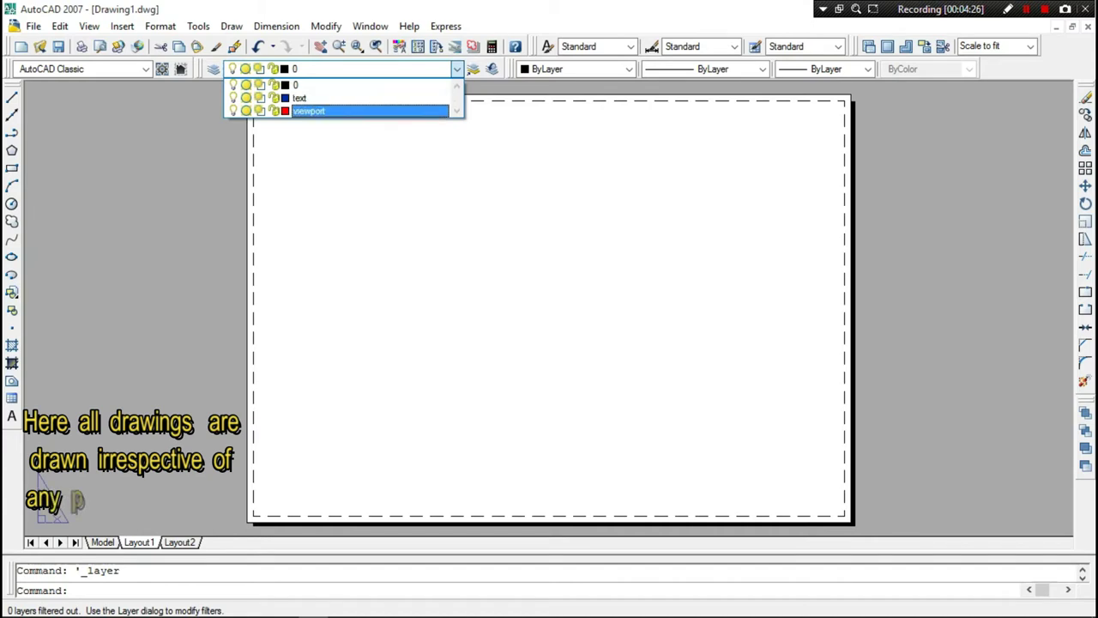
key(Escape)
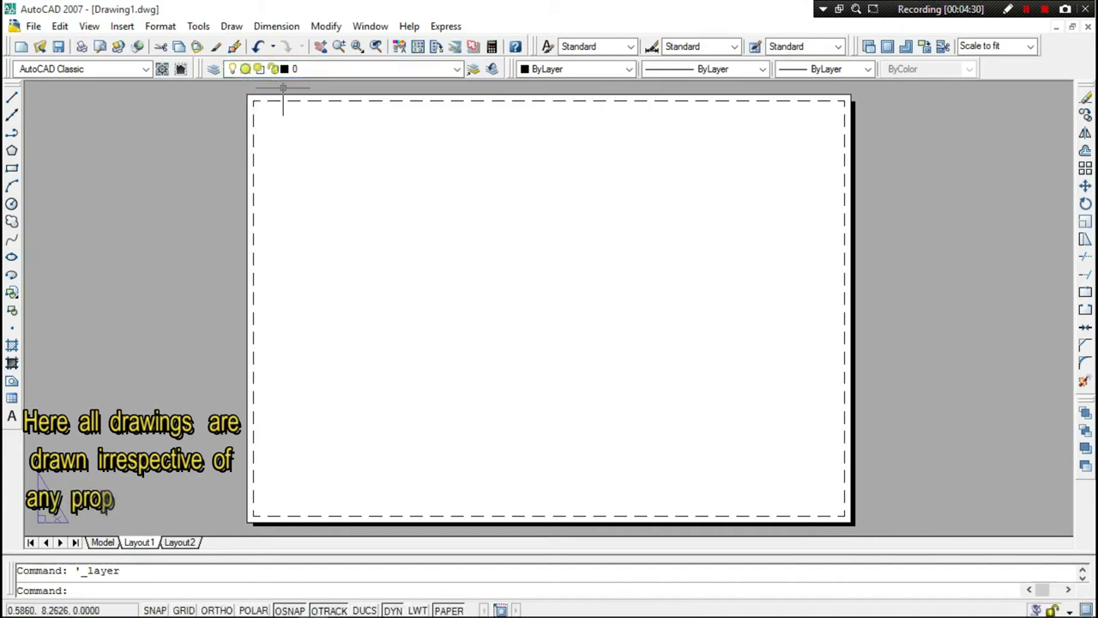
click(301, 69)
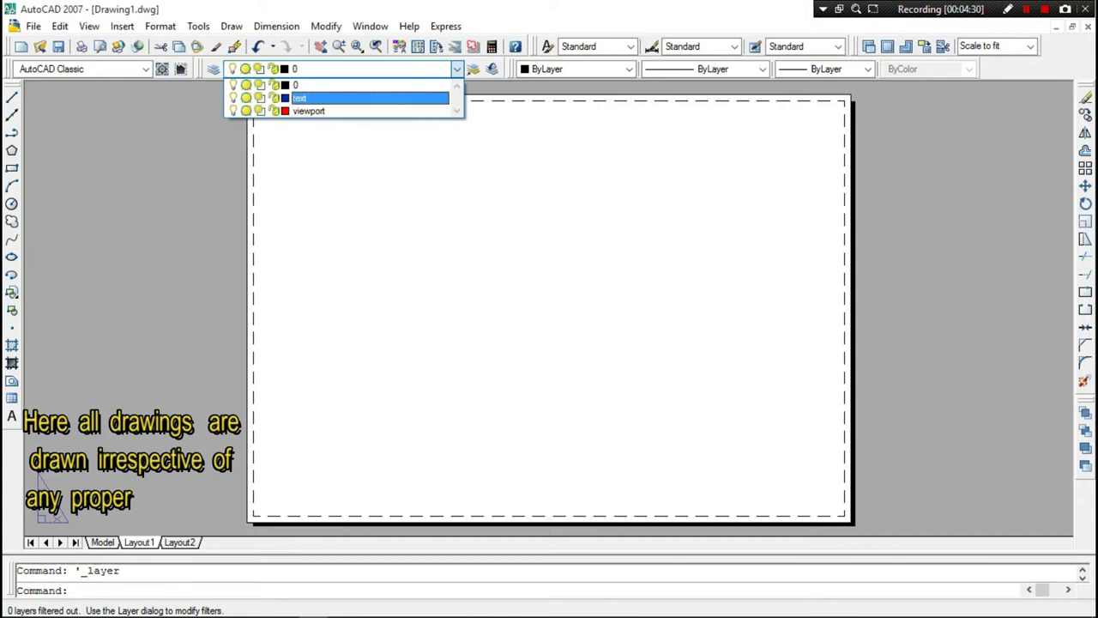
click(327, 111)
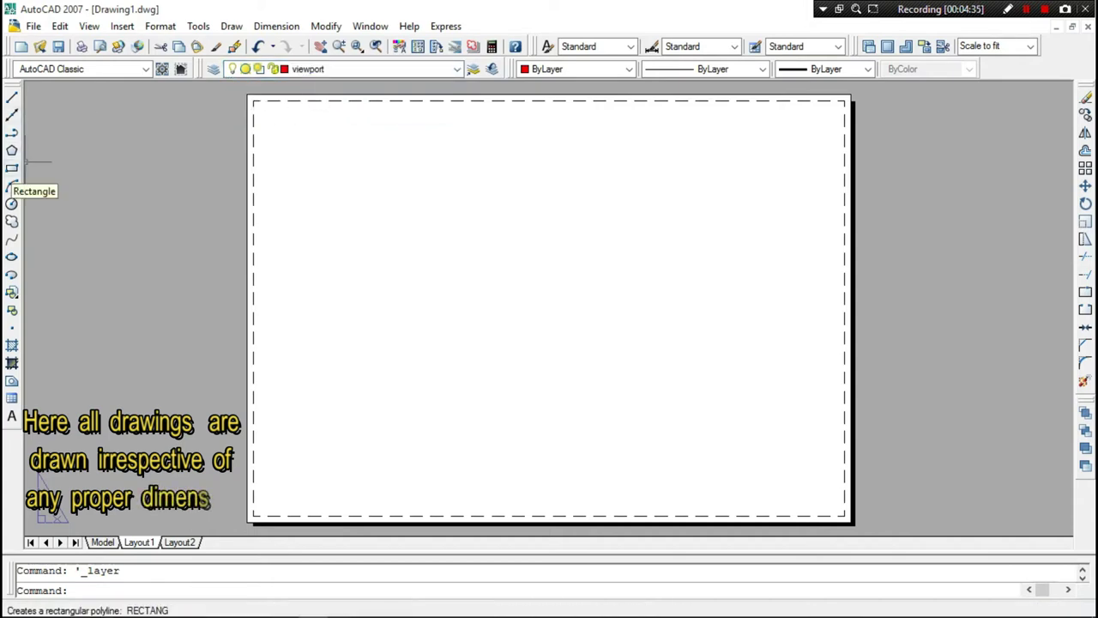
Step: Draw a rectangle just inside the sheet's dashed printable margin
click(12, 168)
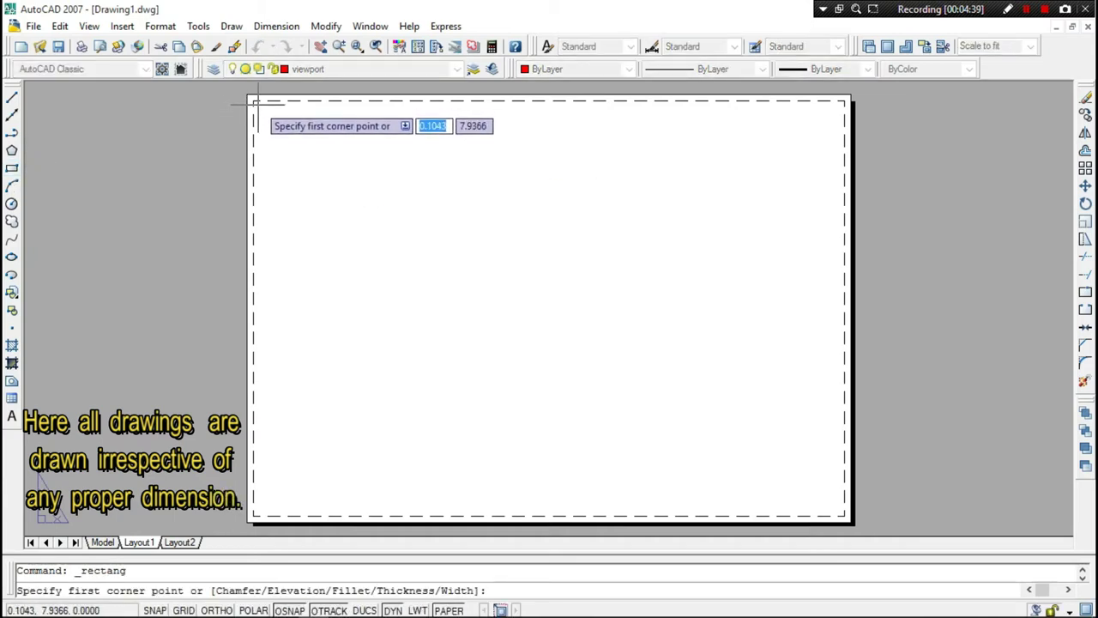
click(257, 103)
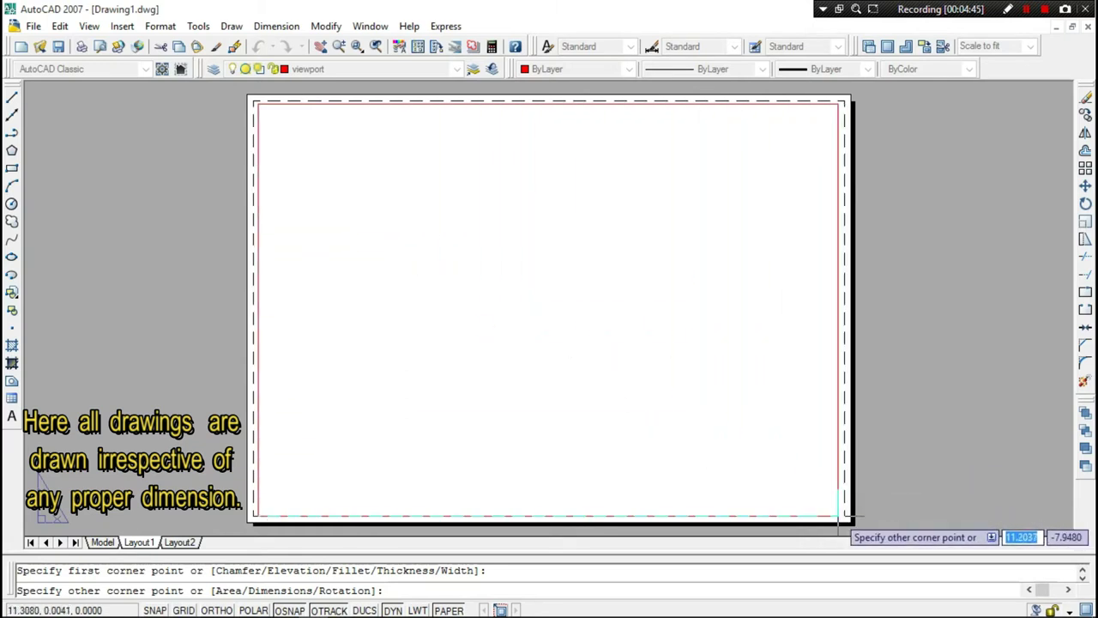
click(842, 514)
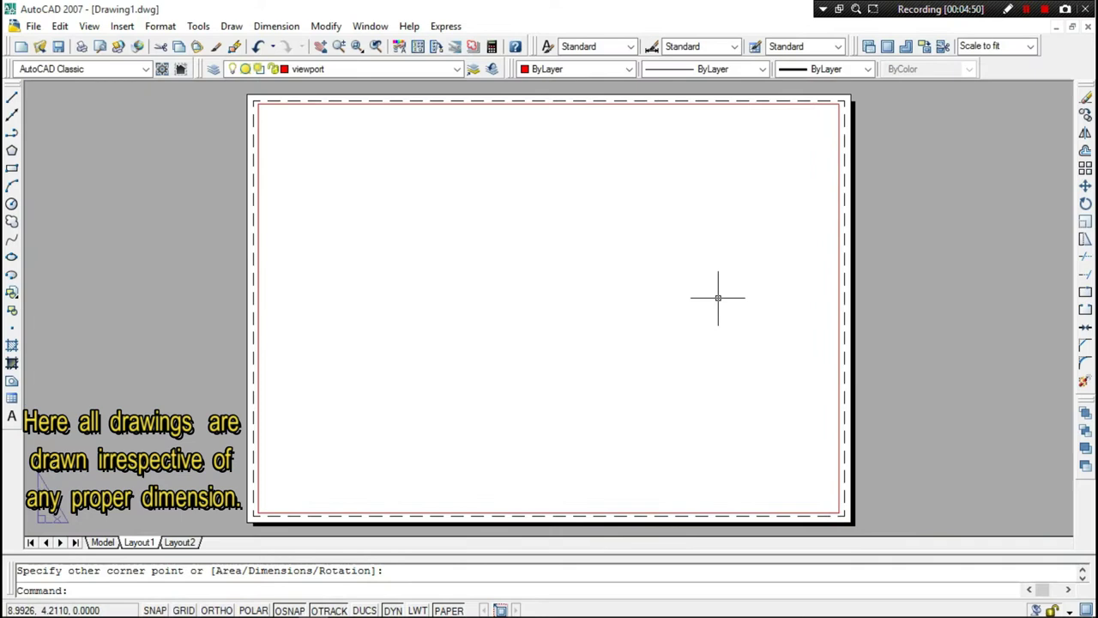
click(256, 323)
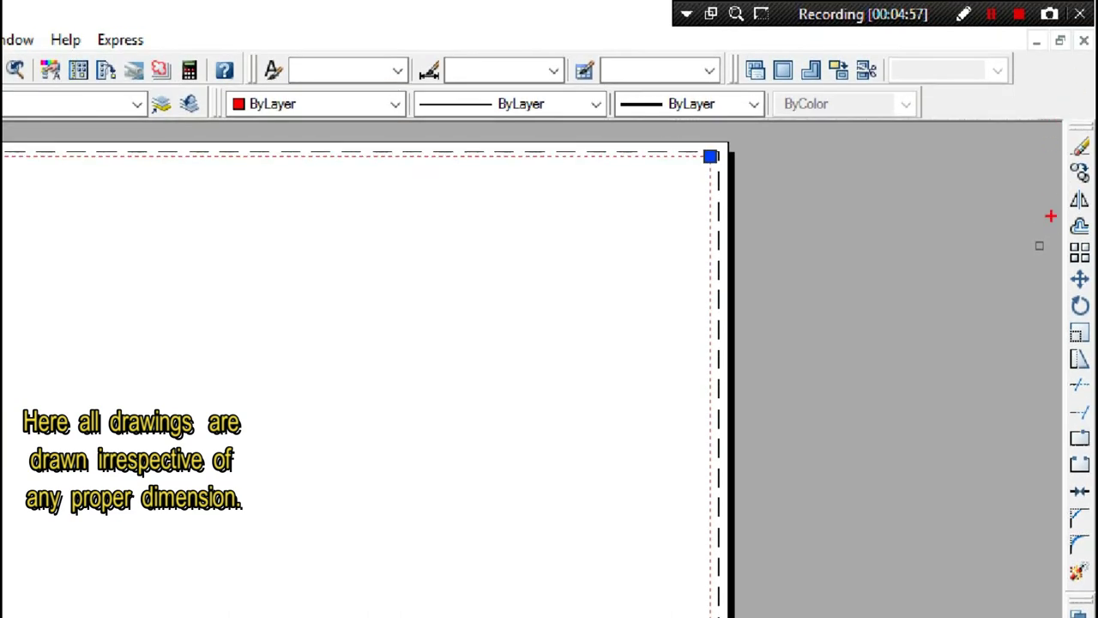
drag(1082, 215, 1091, 204)
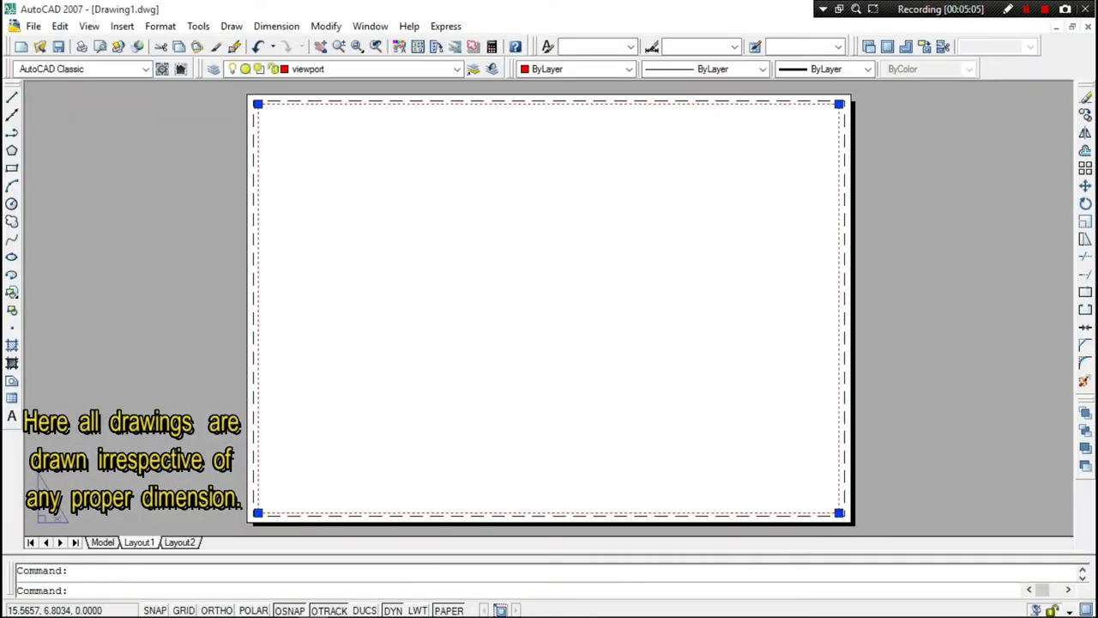
Step: Offset the red rectangle 0.3 inward to create a double border
click(1079, 223)
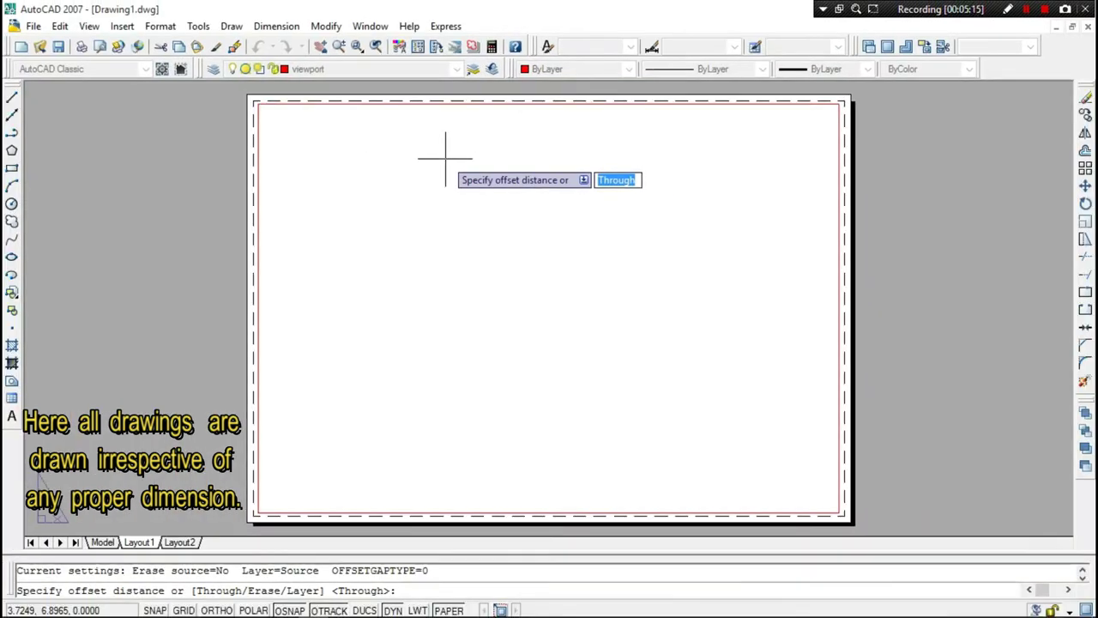
text(0.3)
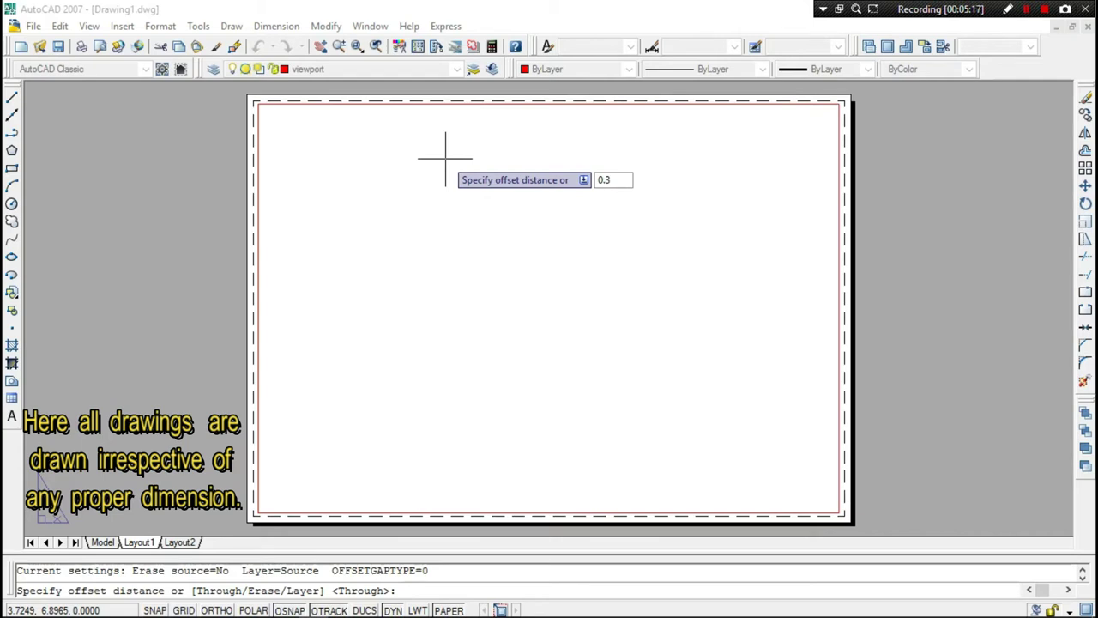
key(Return)
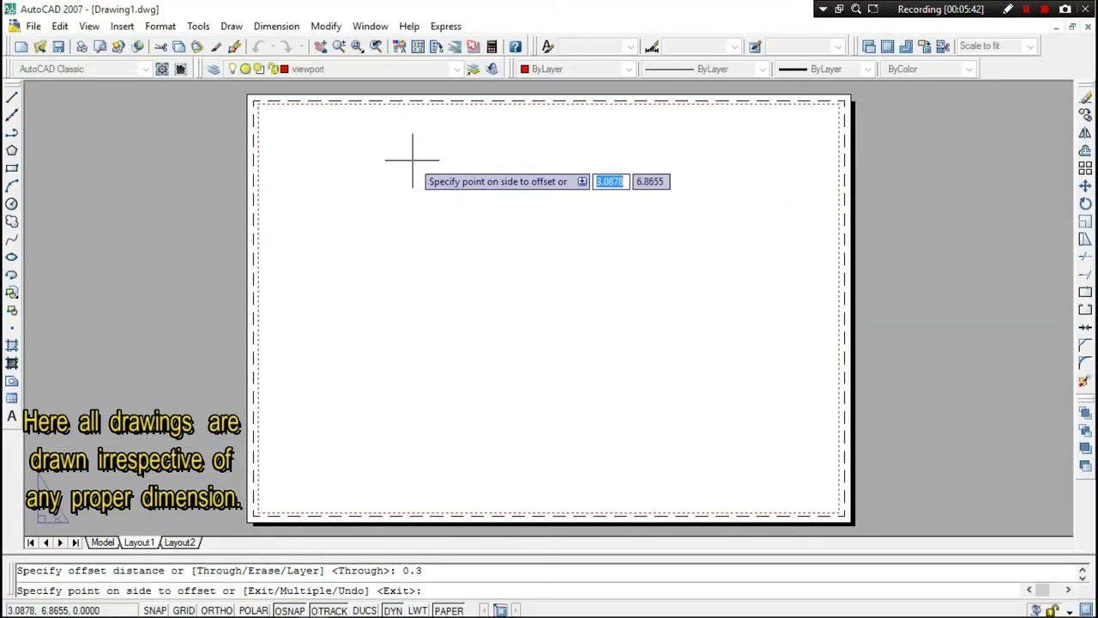
click(431, 150)
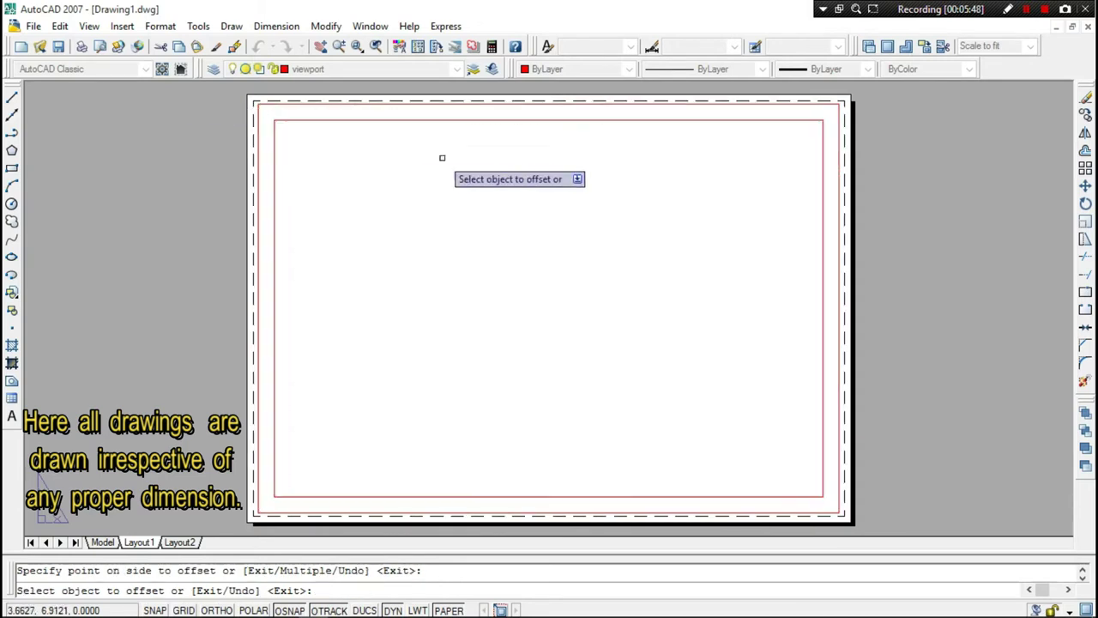
key(Escape)
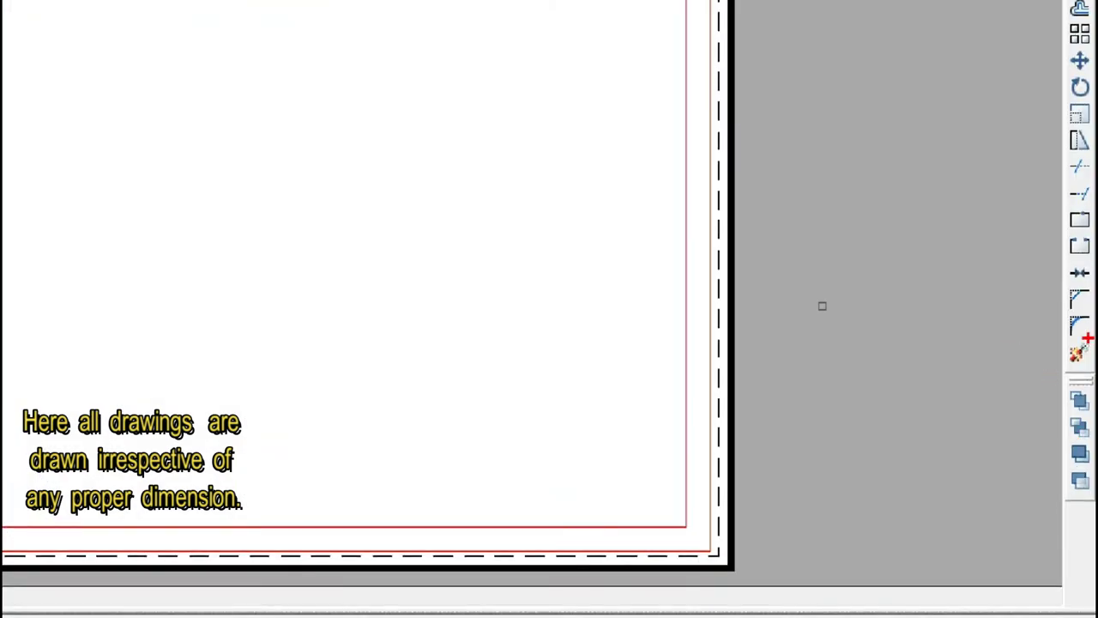
Step: Explode the inner red rectangle into four separate lines
drag(1092, 339, 1094, 376)
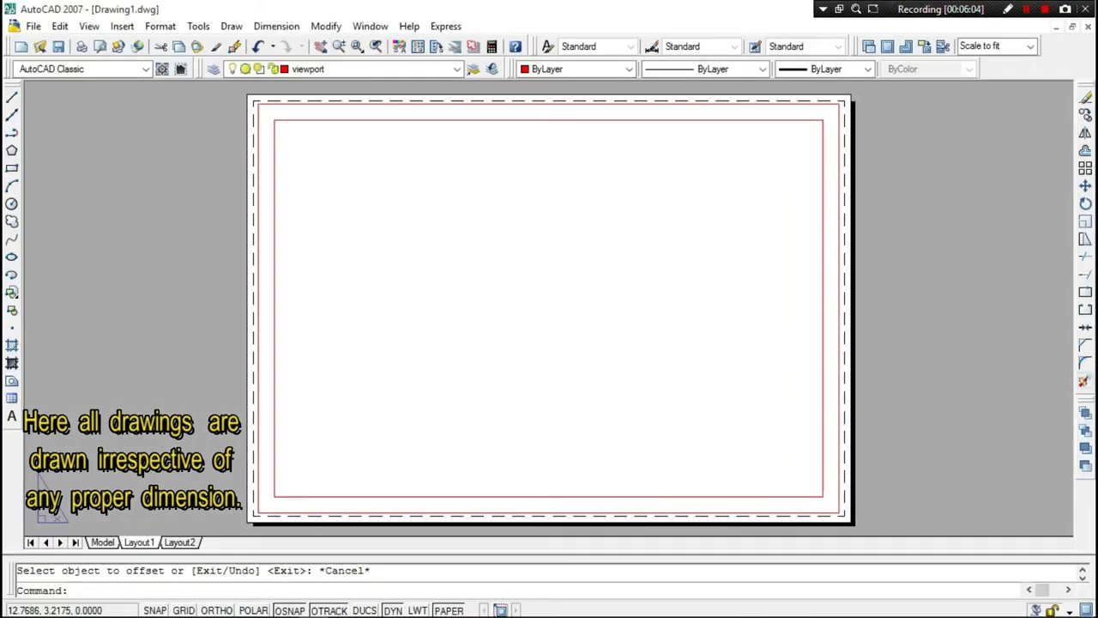
click(1085, 381)
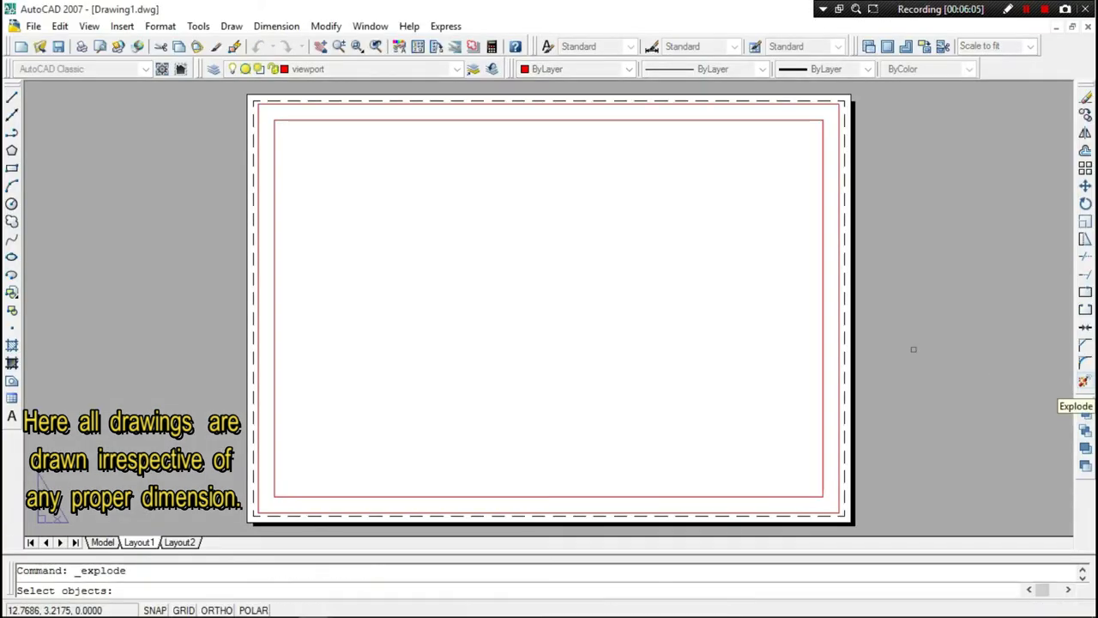
click(393, 121)
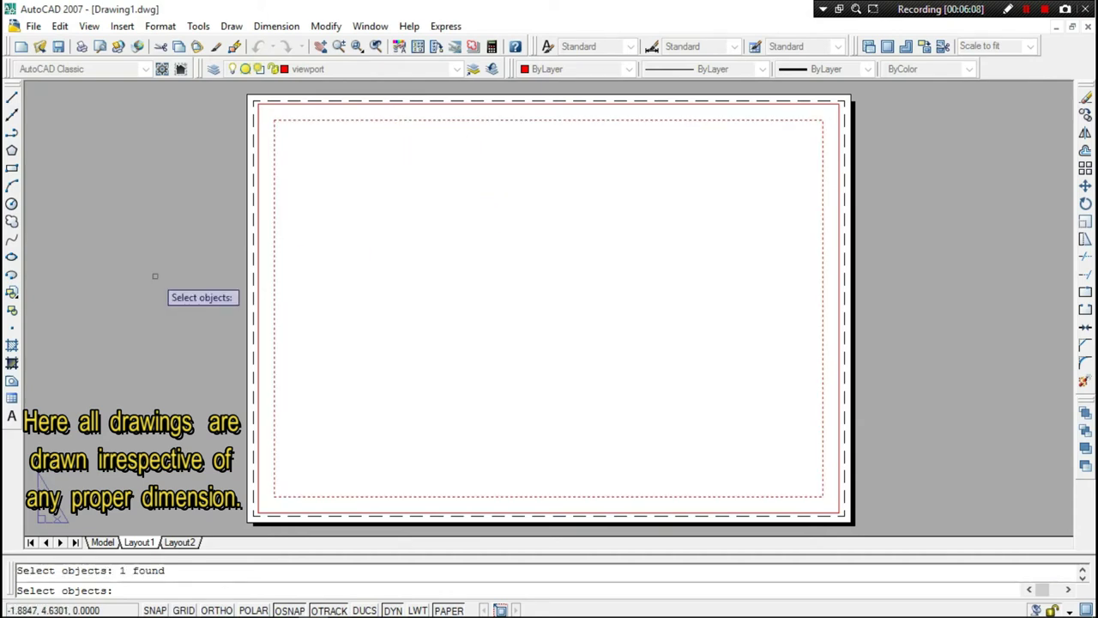
key(Return)
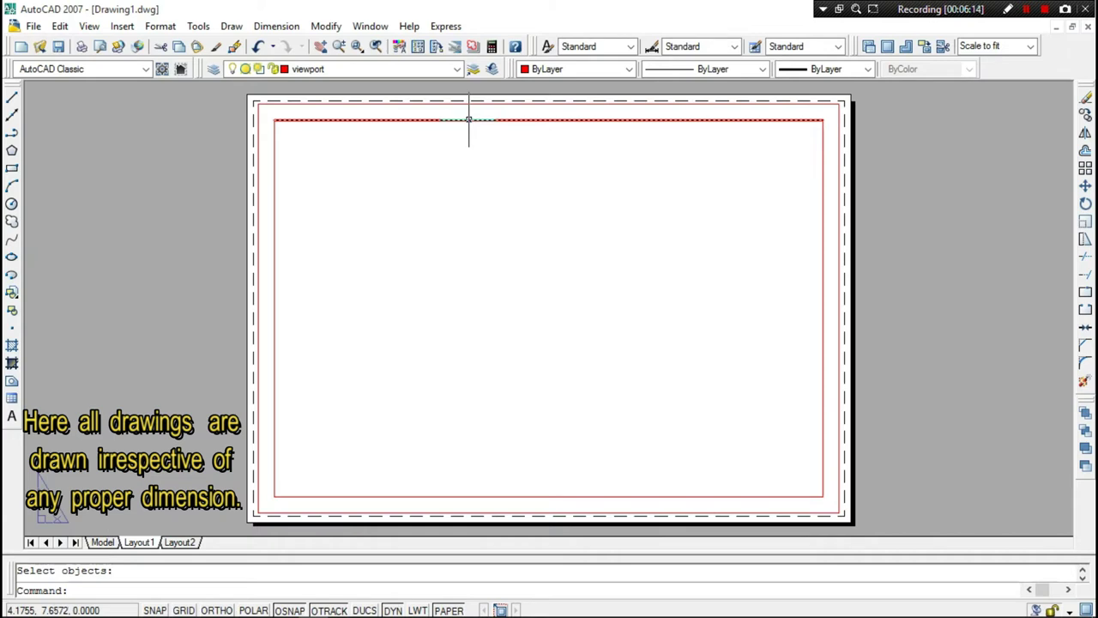
Step: Dismiss the stray selection window and enter the DIVIDE command
right_click(469, 118)
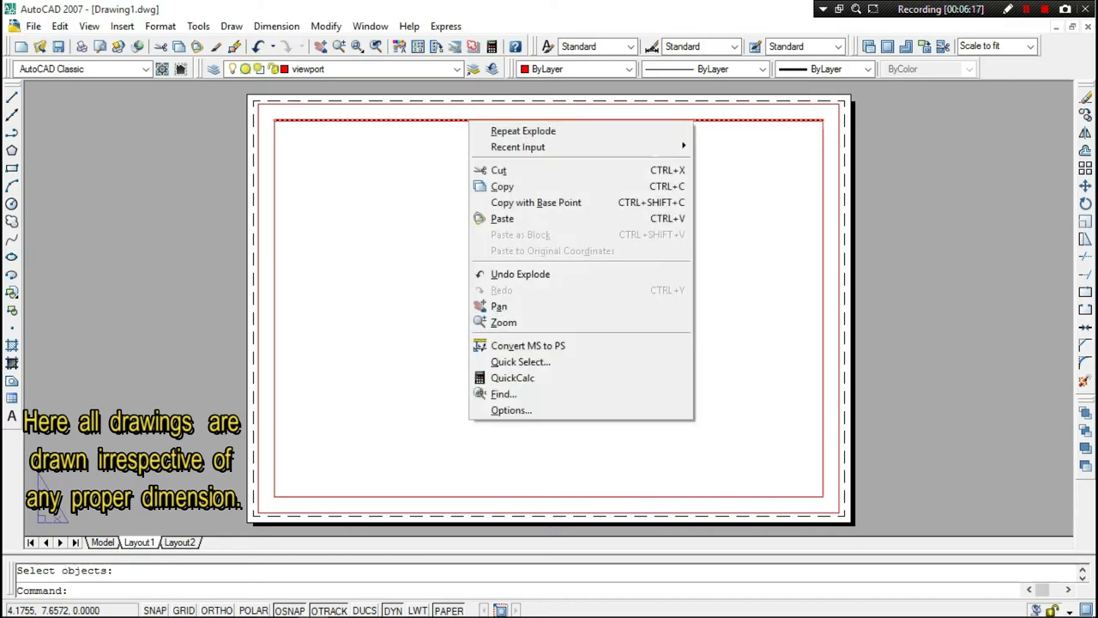
click(419, 157)
click(420, 157)
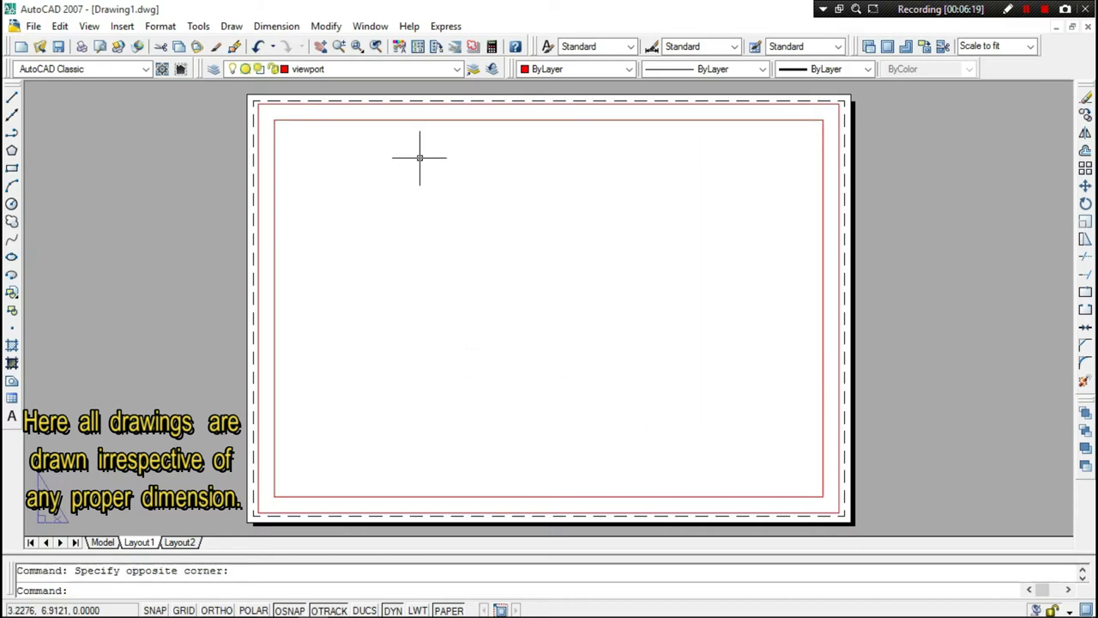
text(di)
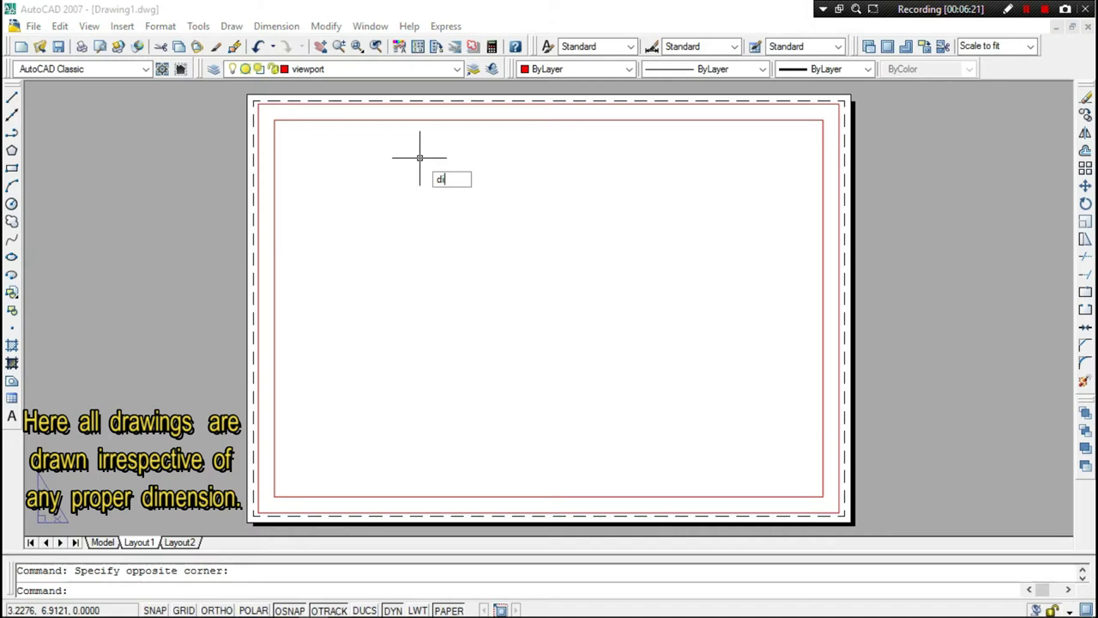
text(vide)
Step: Divide the top inner red border line into 6 equal segments
key(Return)
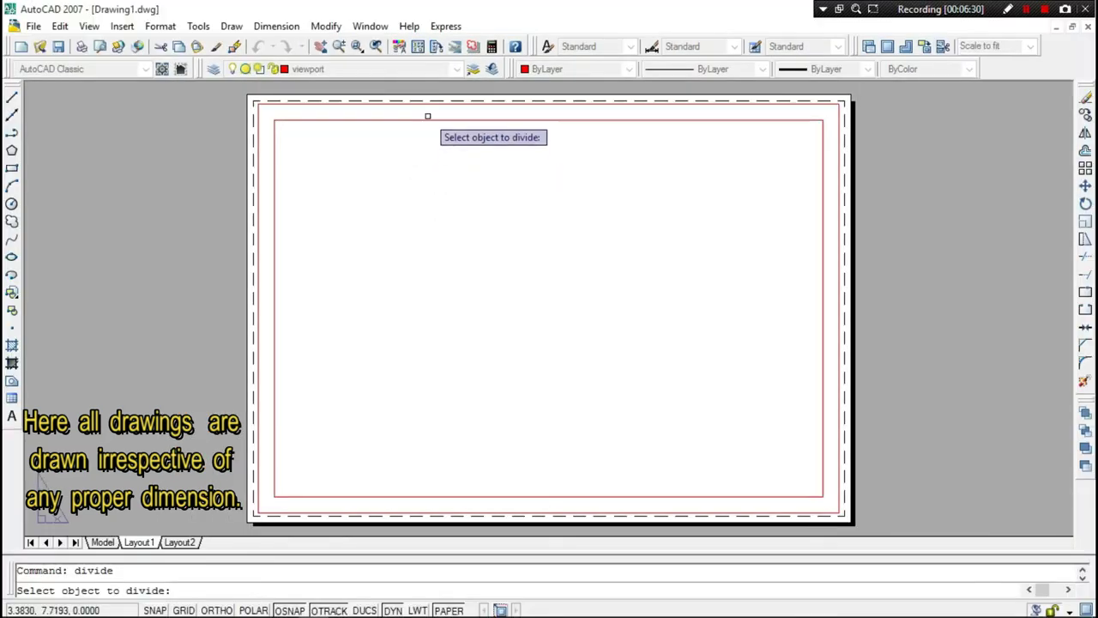
click(427, 122)
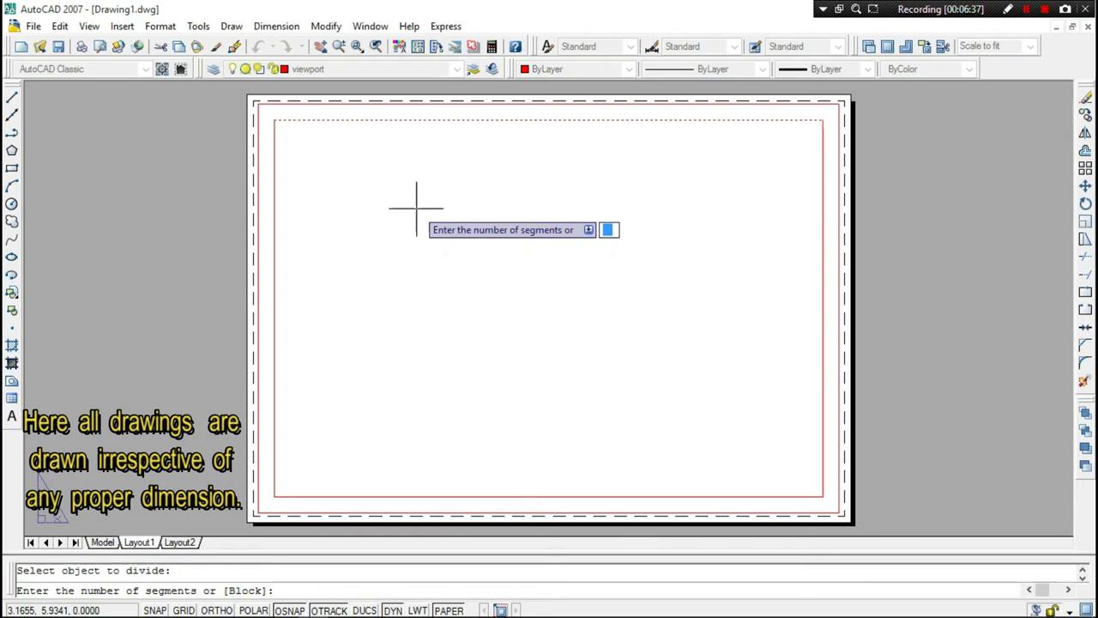
text(6)
key(Return)
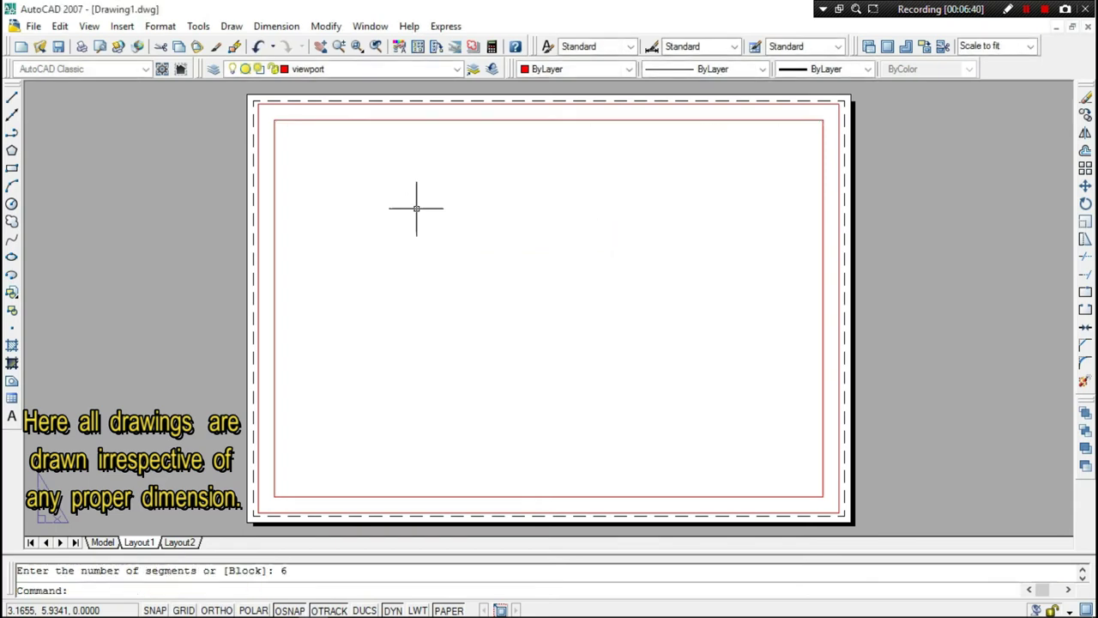
click(403, 118)
key(Escape)
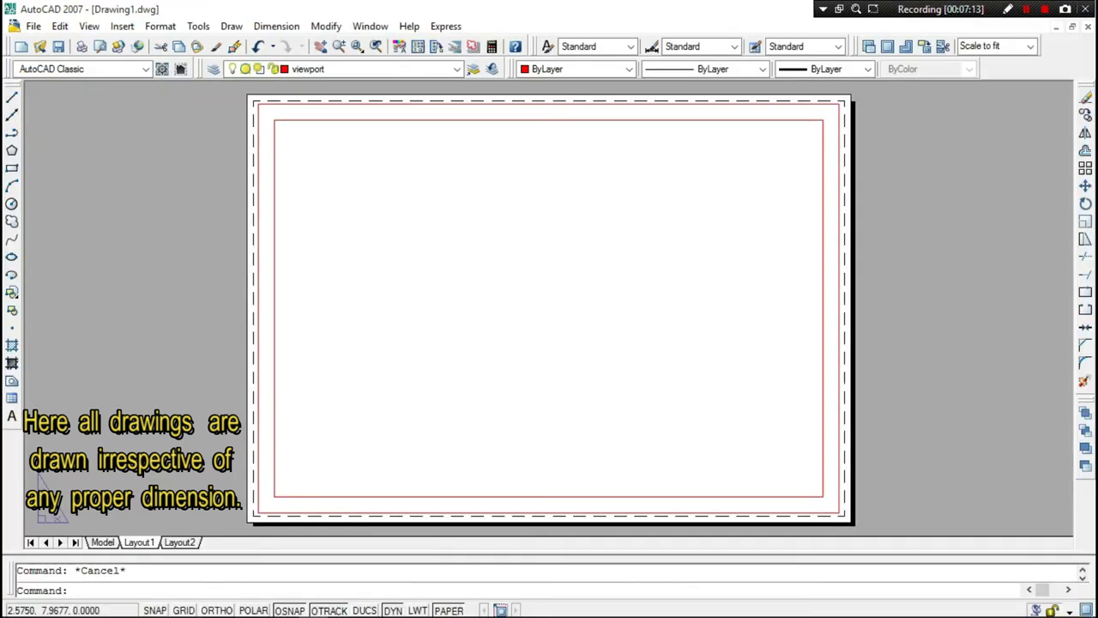
Step: Set the point style to a circle with a cross so the division points show
click(161, 26)
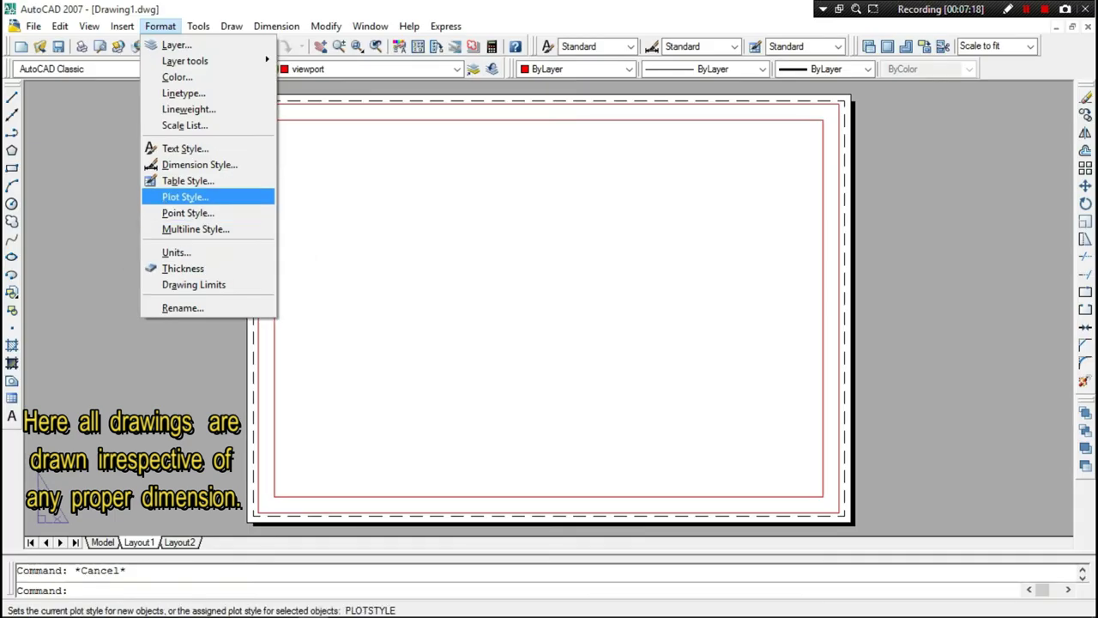
click(176, 215)
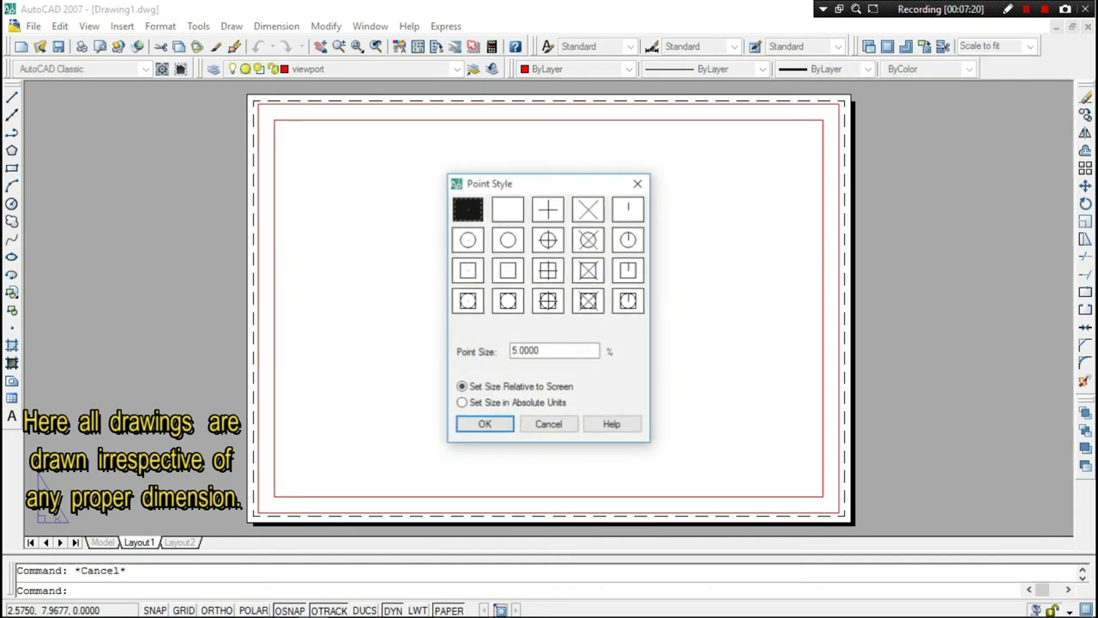
click(588, 240)
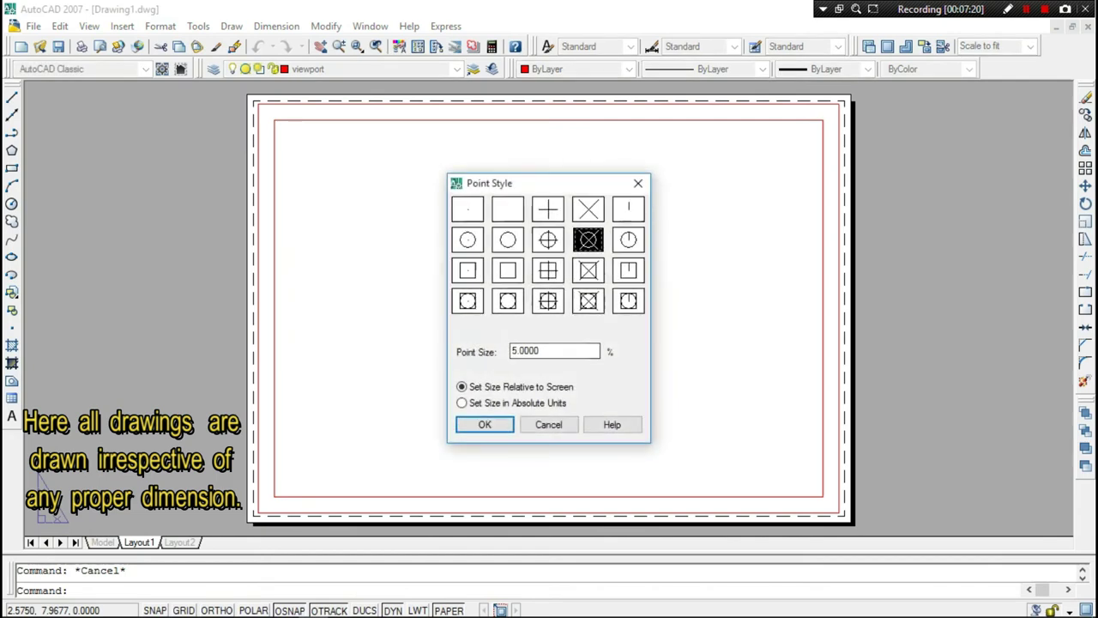
click(485, 423)
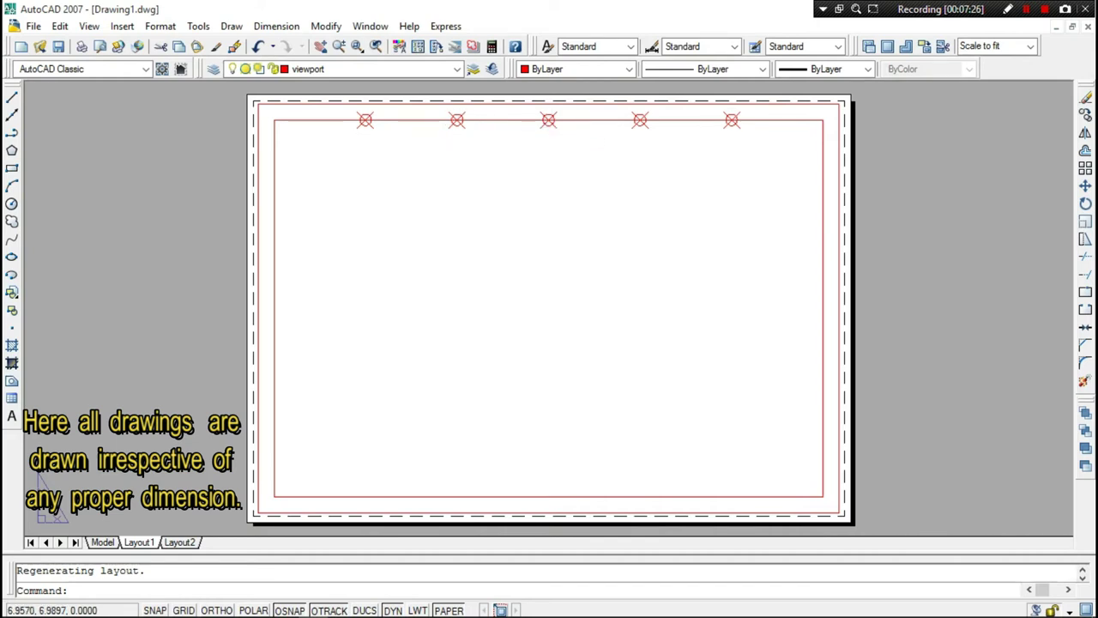
Step: Cancel a started line and make text the current layer
click(12, 97)
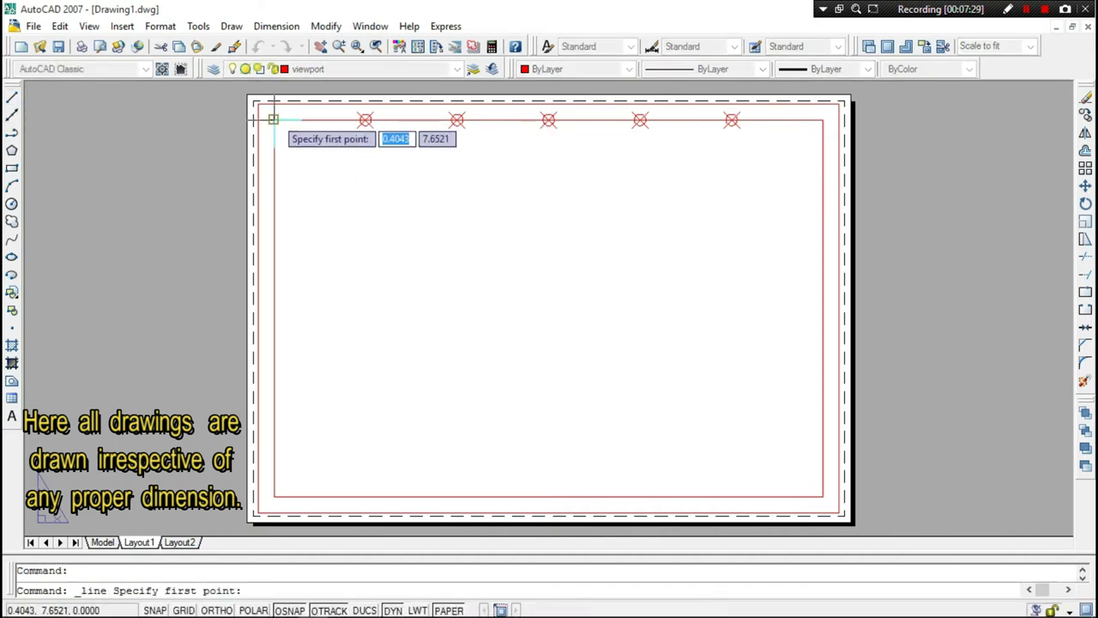
click(364, 120)
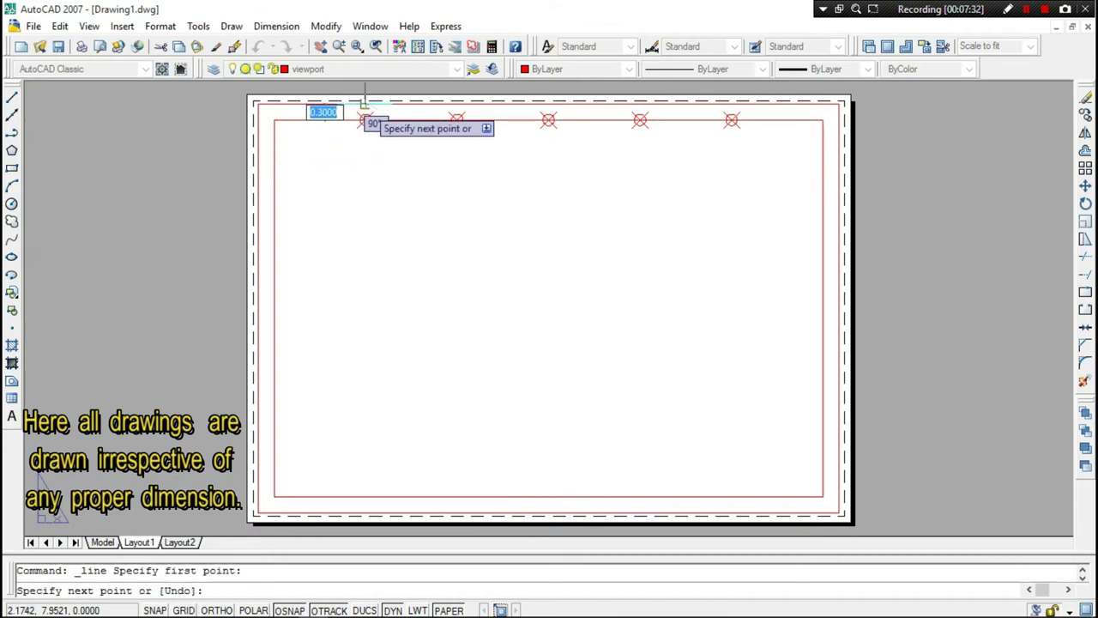
click(364, 121)
key(Escape)
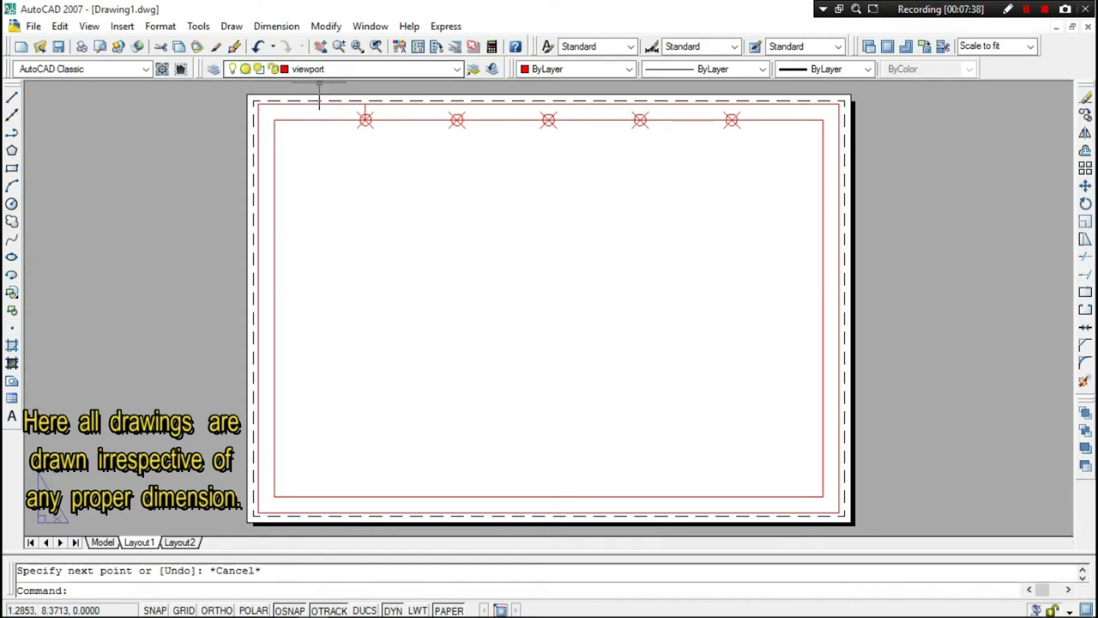
click(343, 68)
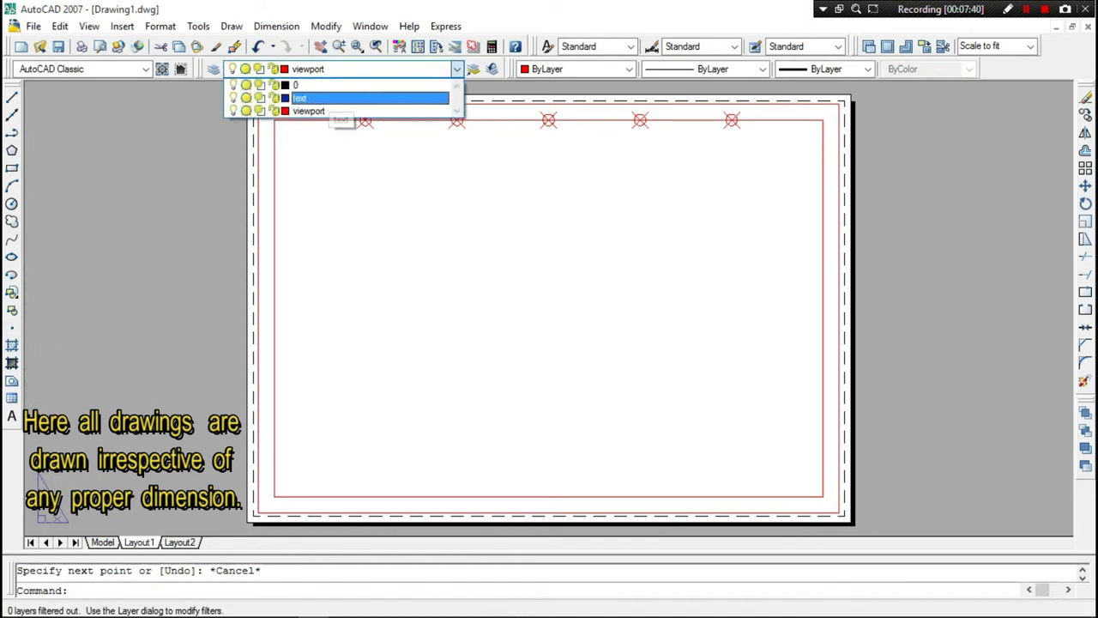
click(309, 98)
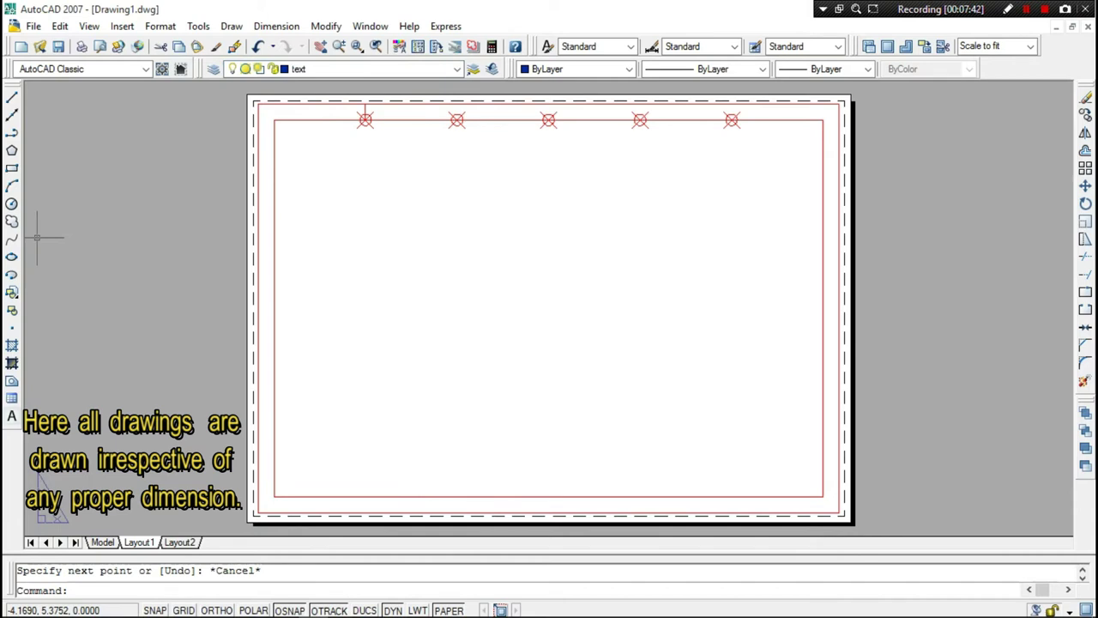
Step: Write the letter A as multiline text in the frame's top-left zone
click(12, 415)
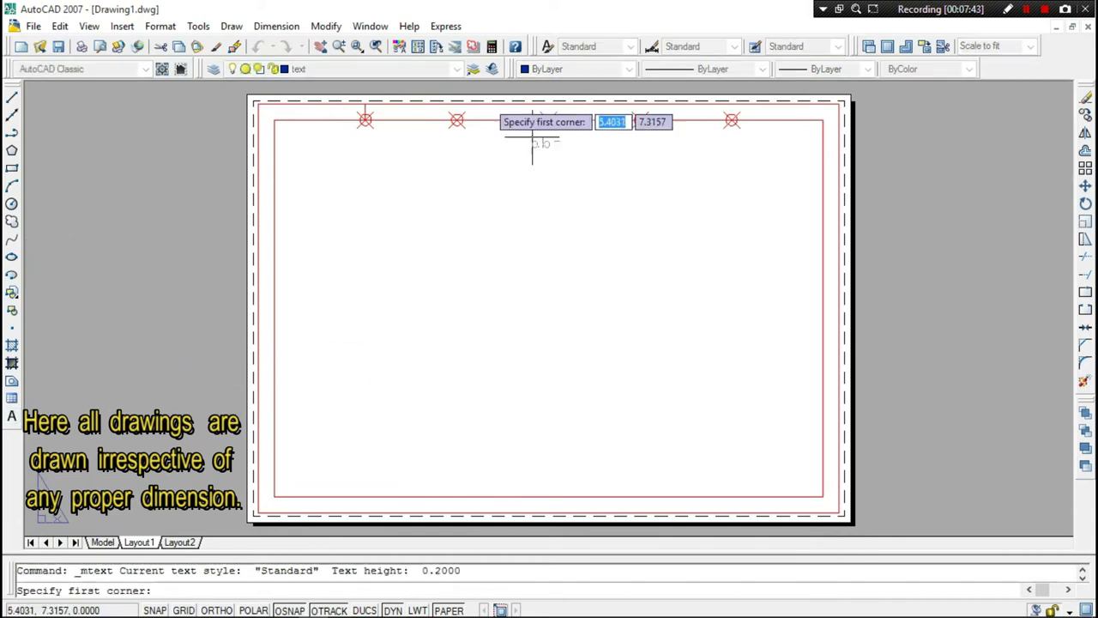
click(303, 104)
click(317, 114)
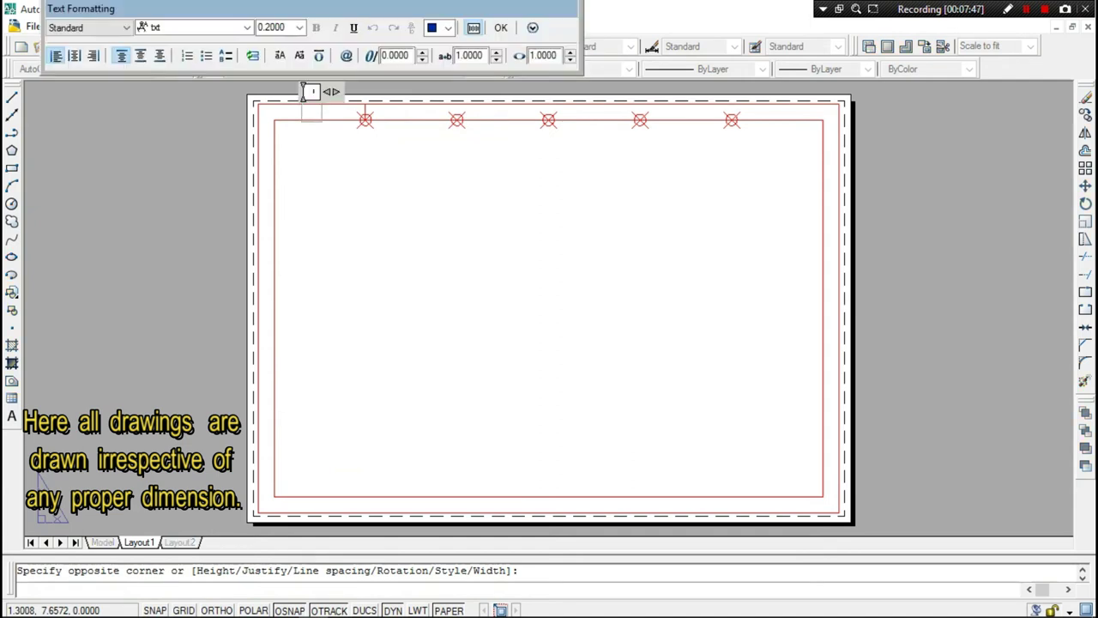
text(A)
key(Return)
click(501, 27)
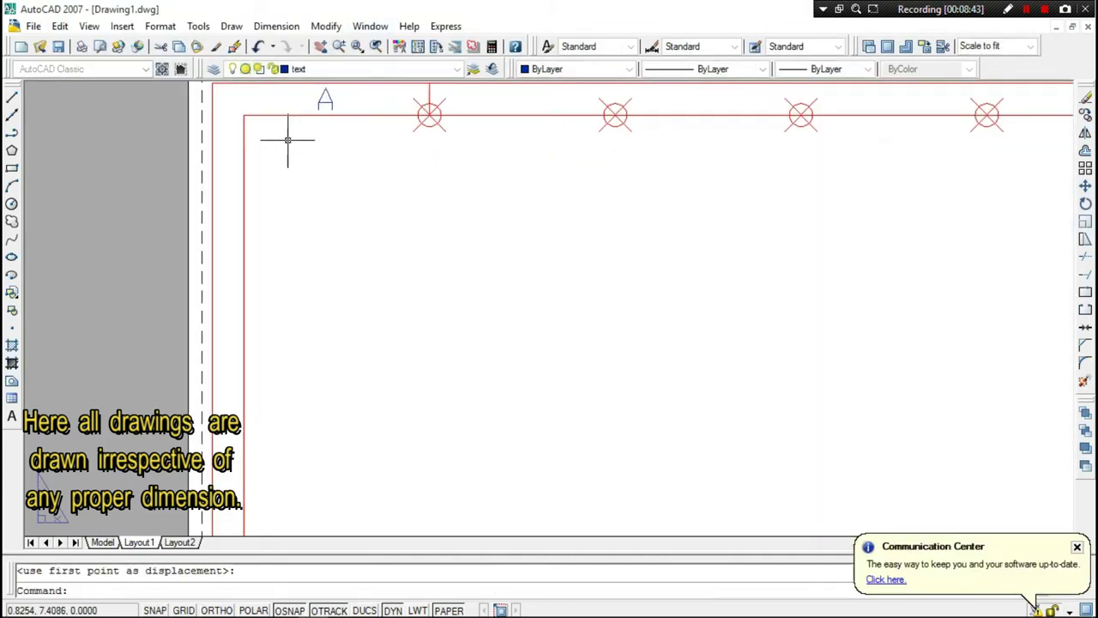
scroll(341, 173, down, 2)
scroll(344, 172, down, 2)
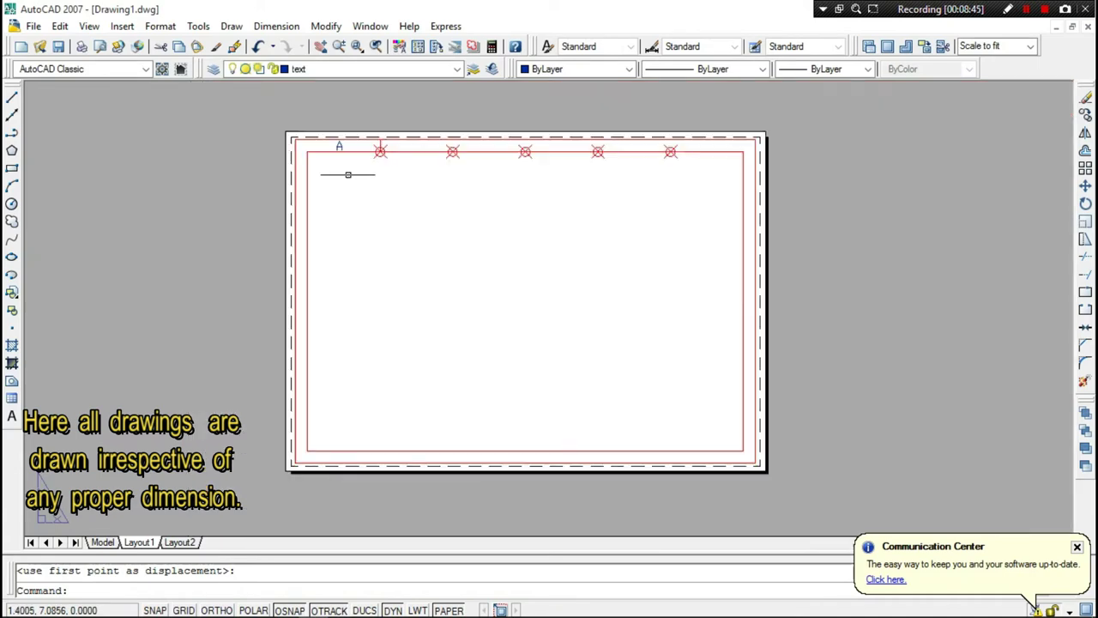
scroll(348, 174, up, 2)
scroll(348, 174, up, 1)
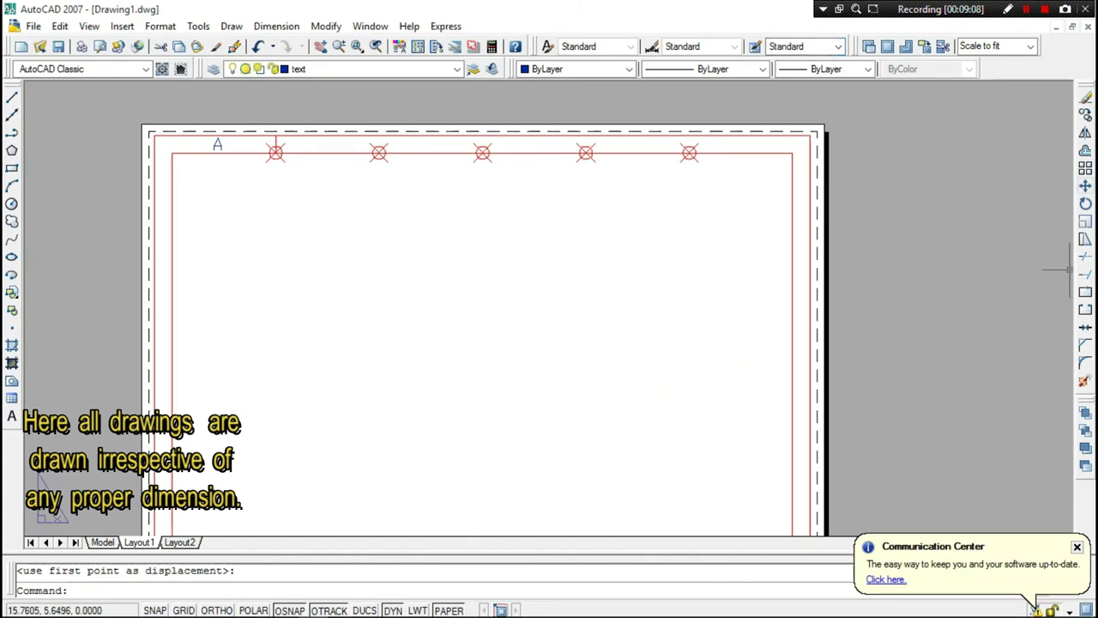
Step: Set a rectangular array to 1 row, 6 columns, with 1.7699 column spacing picked from the border
click(1086, 168)
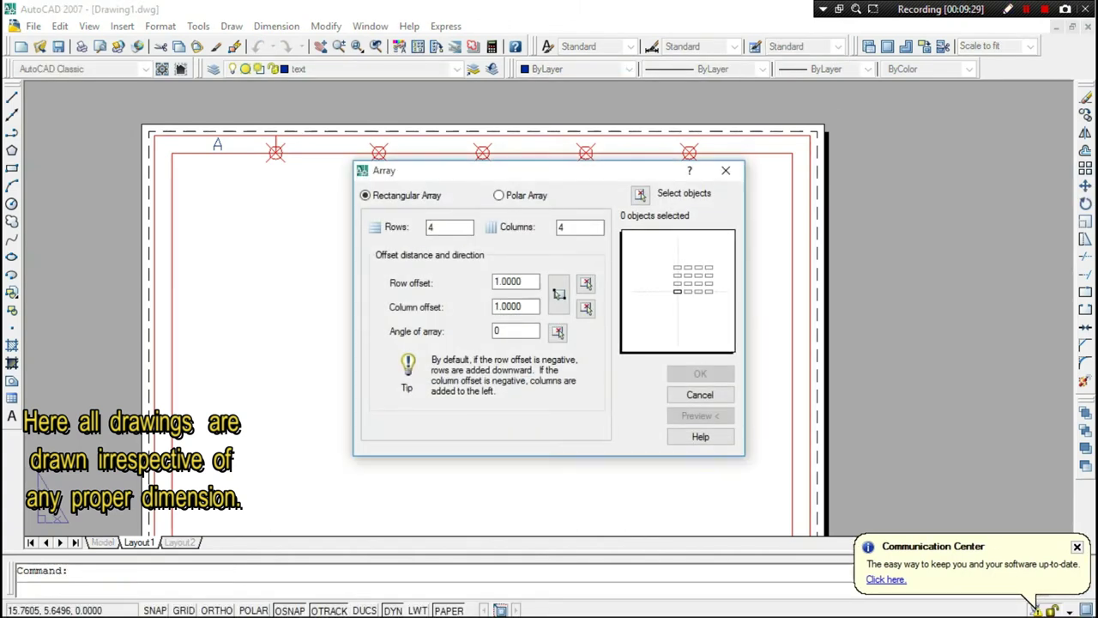
click(450, 226)
key(Tab)
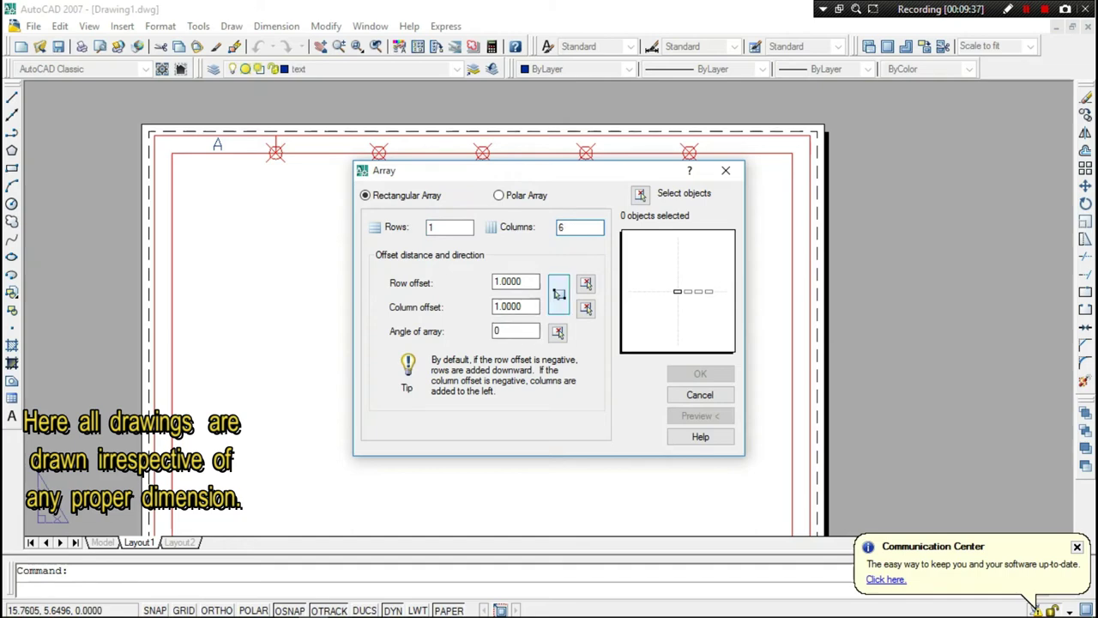
click(559, 295)
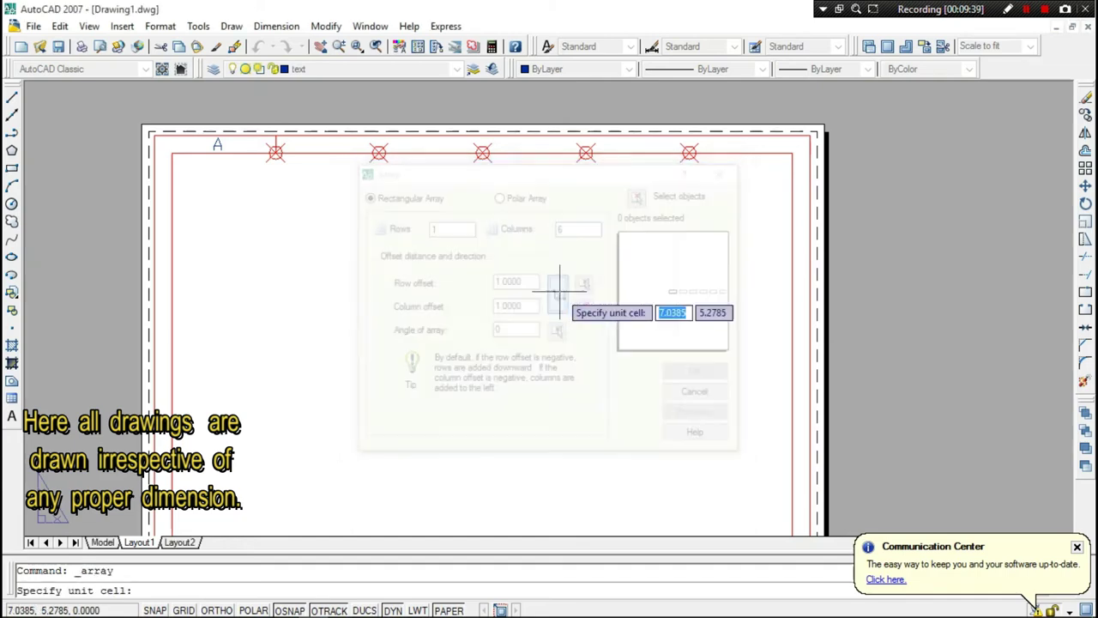
click(171, 153)
click(276, 153)
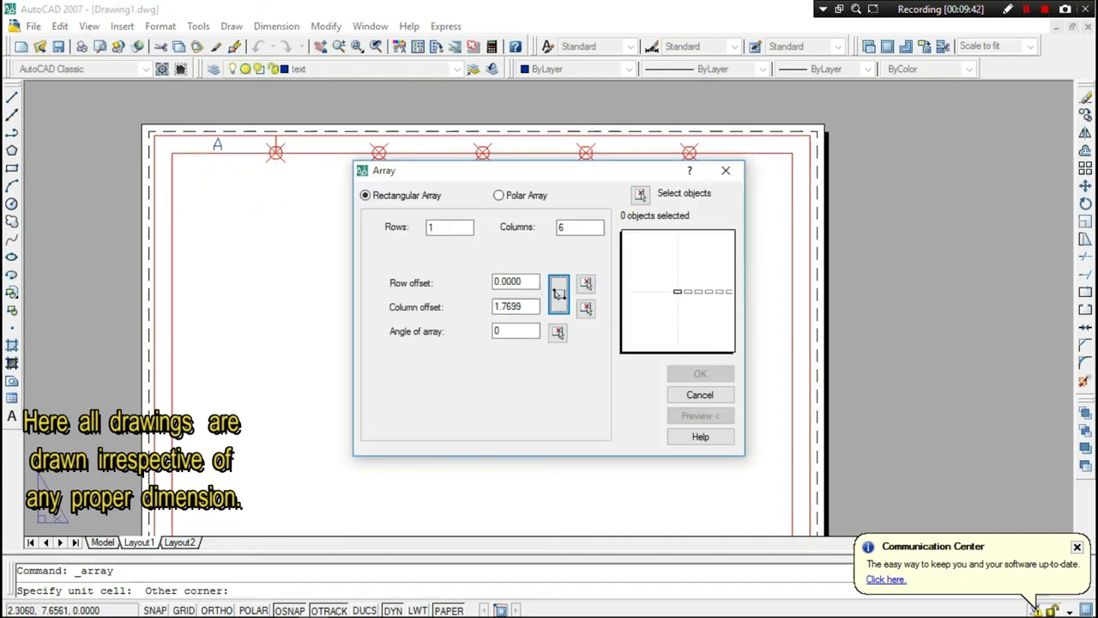
Step: Array the letter A and its circled-cross marker into six columns across the top
click(640, 194)
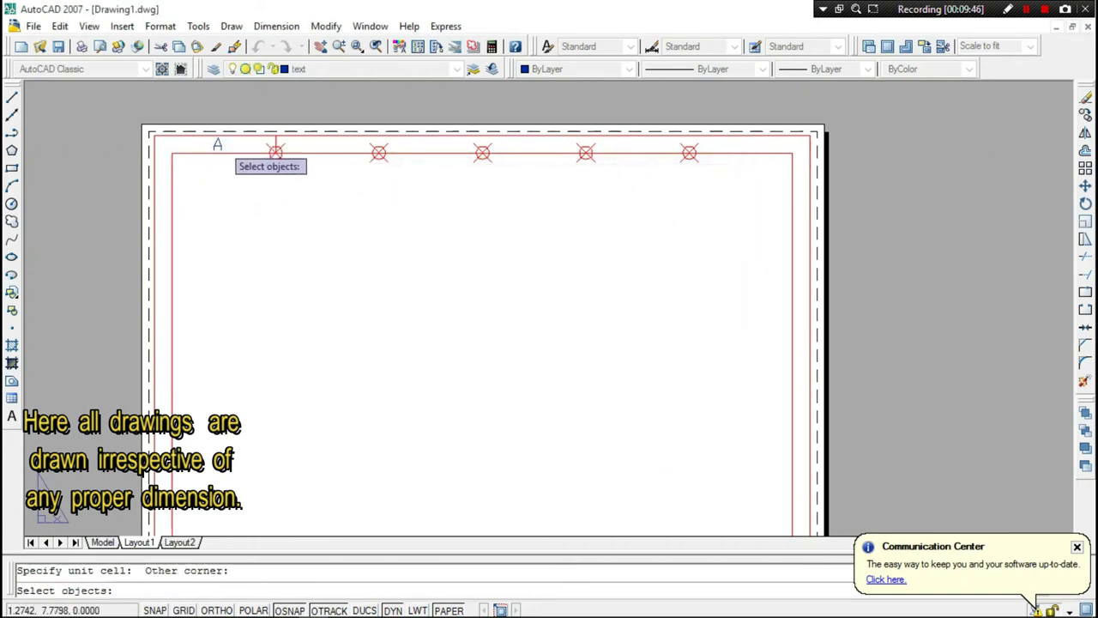
click(217, 145)
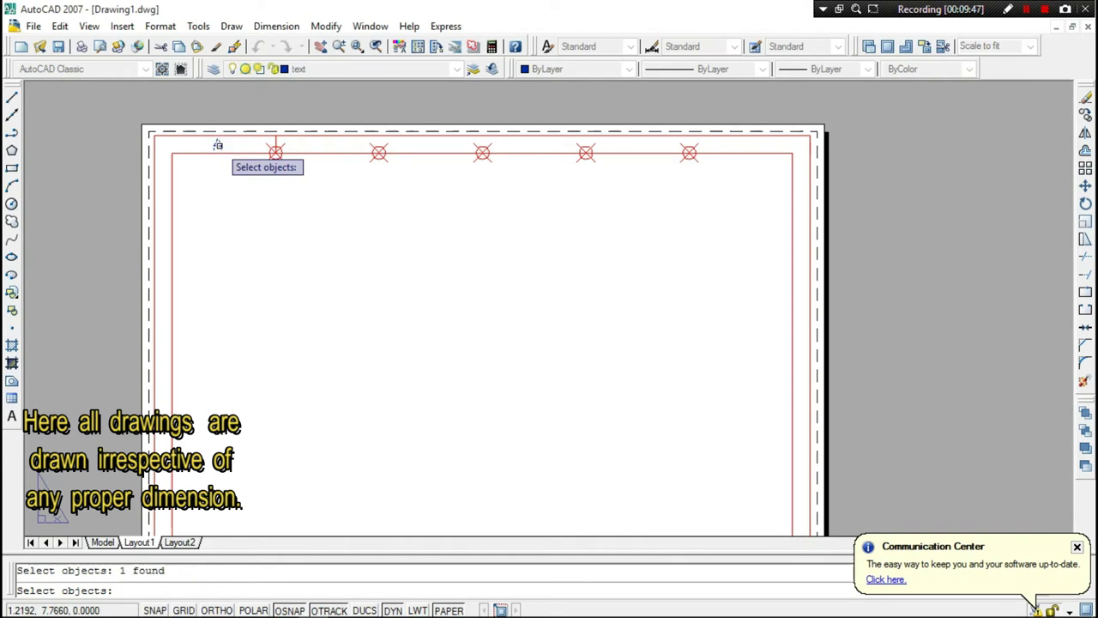
click(276, 142)
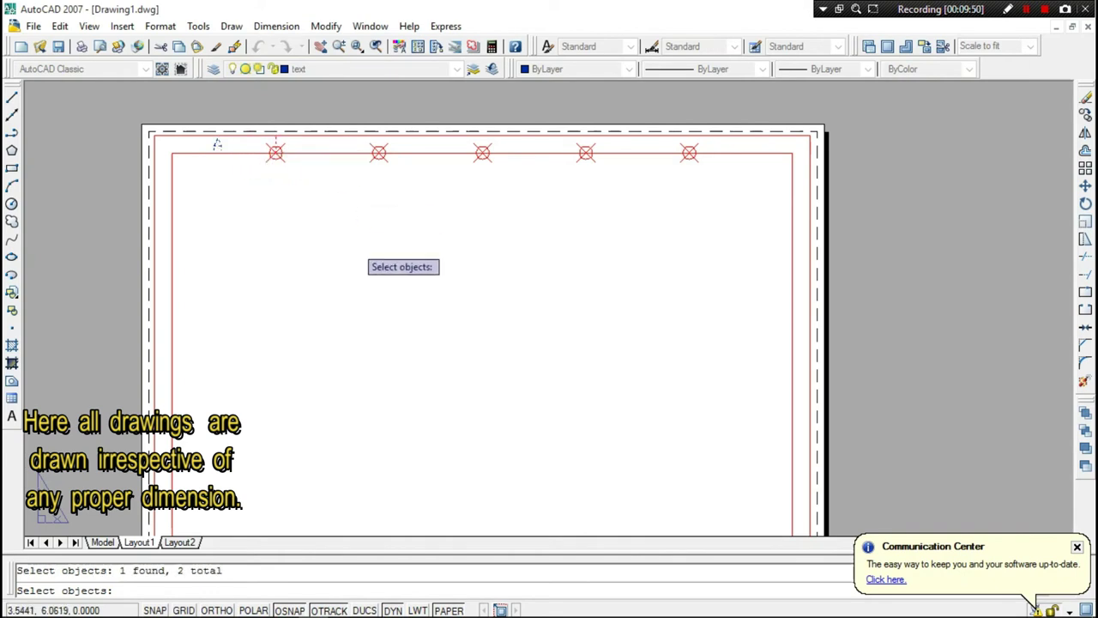
key(Return)
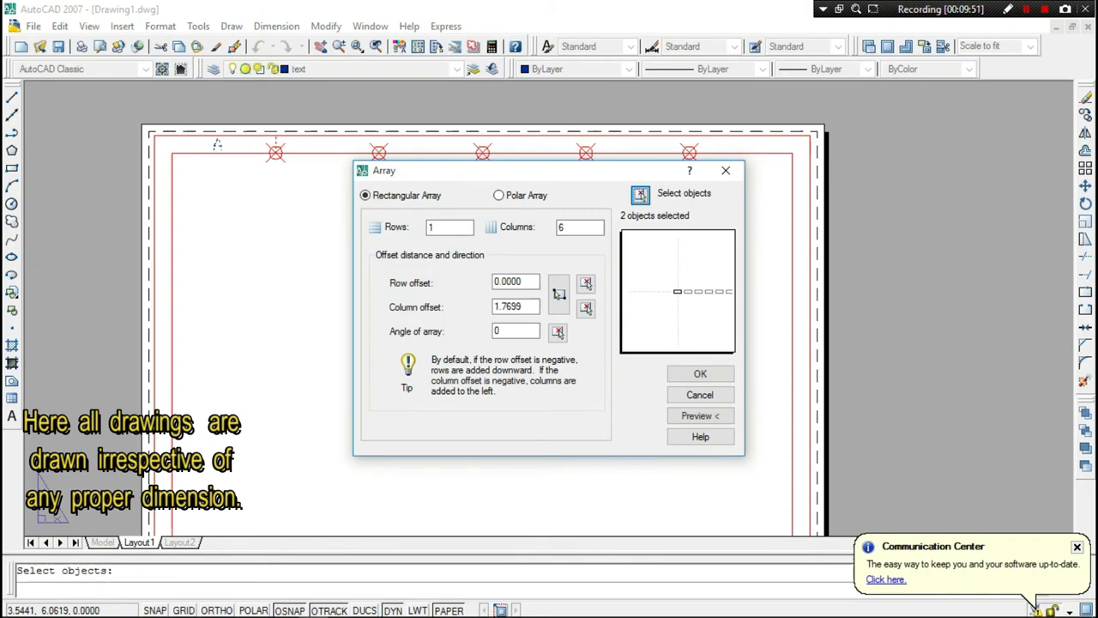
click(700, 373)
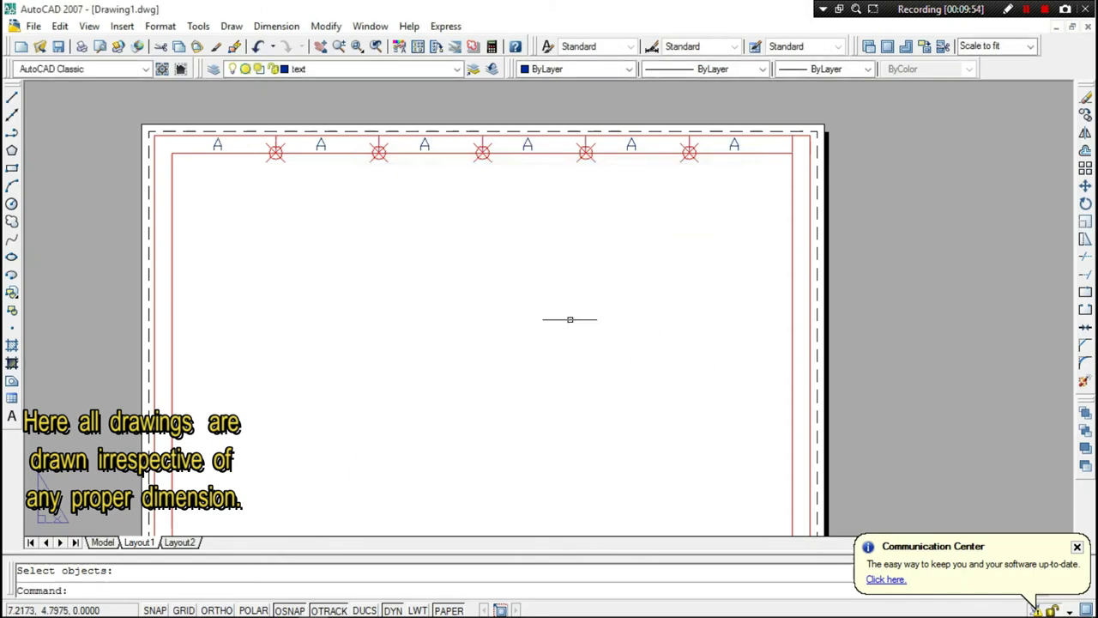
click(792, 144)
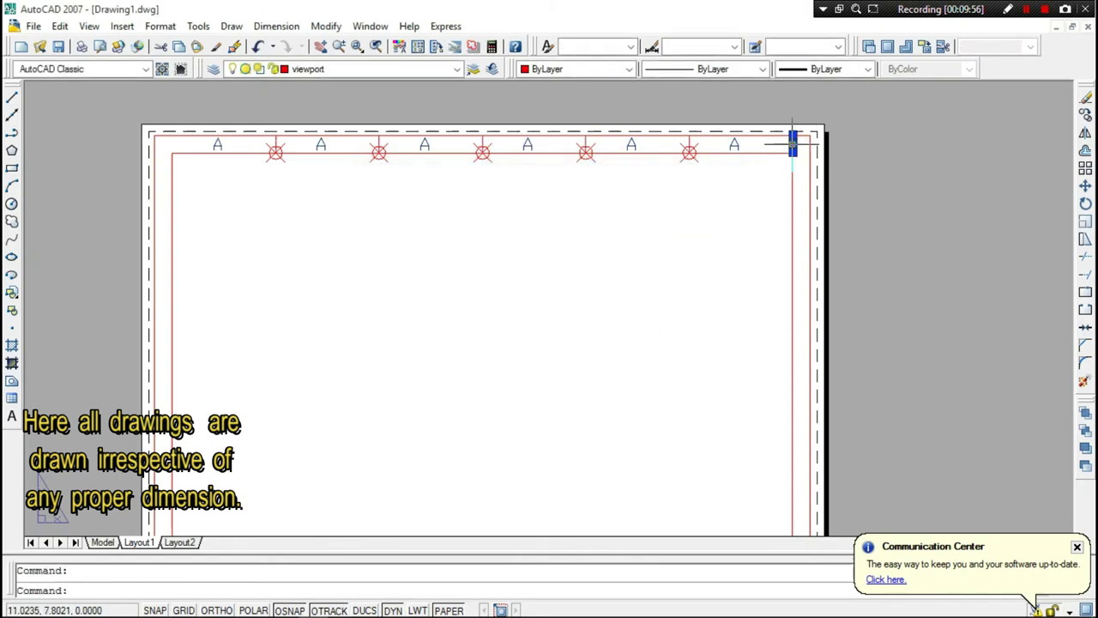
Step: Delete the old viewport and change a repeated A label to F
key(Delete)
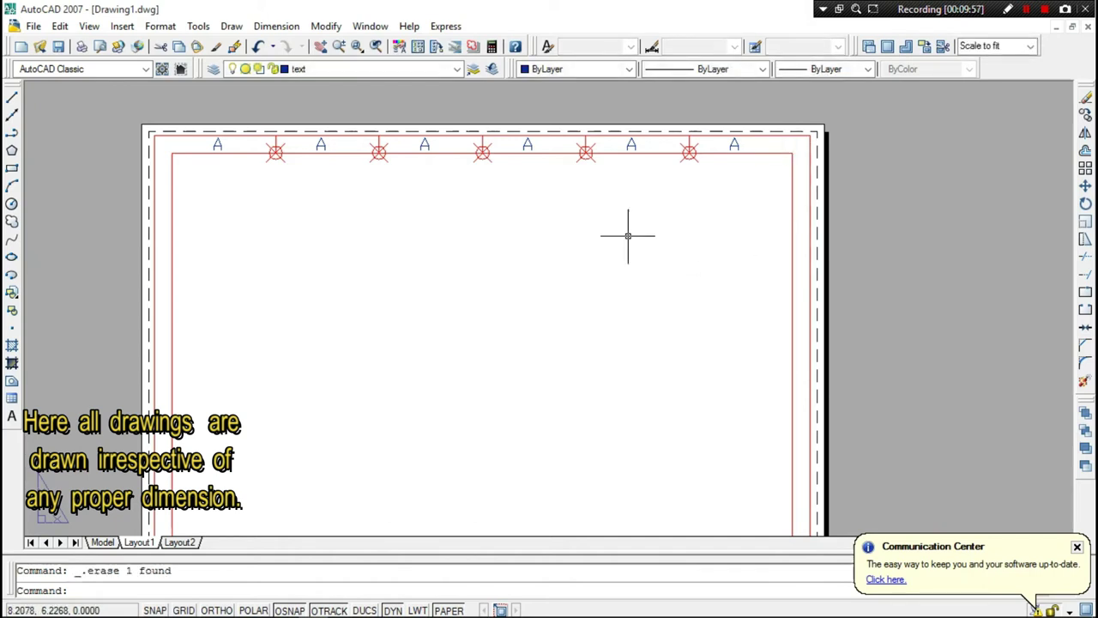
double_click(319, 142)
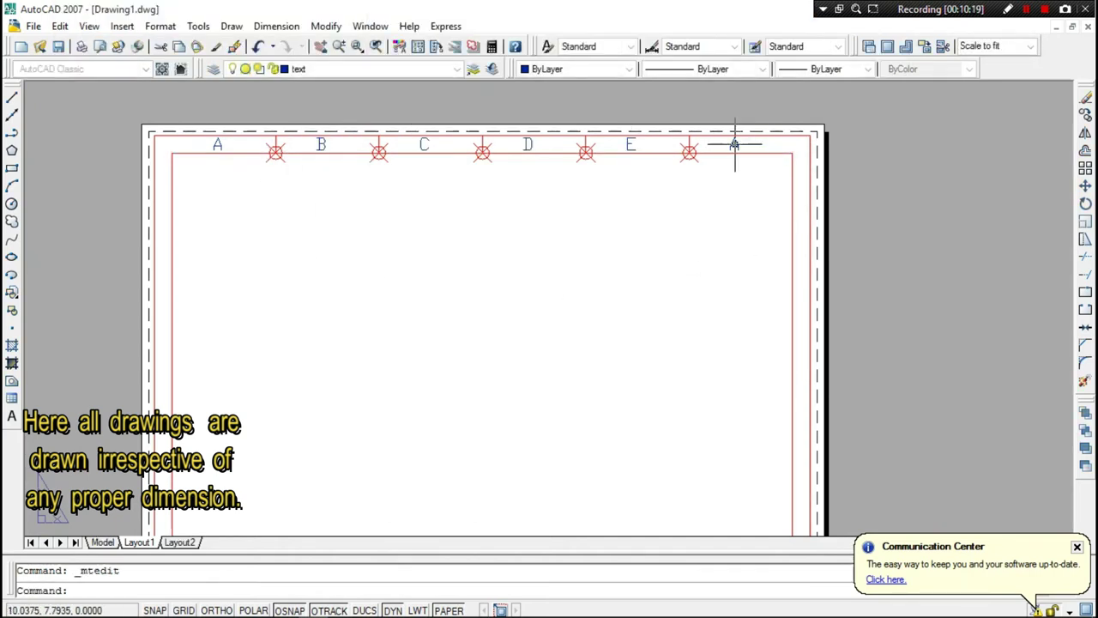
key(ctrl+a)
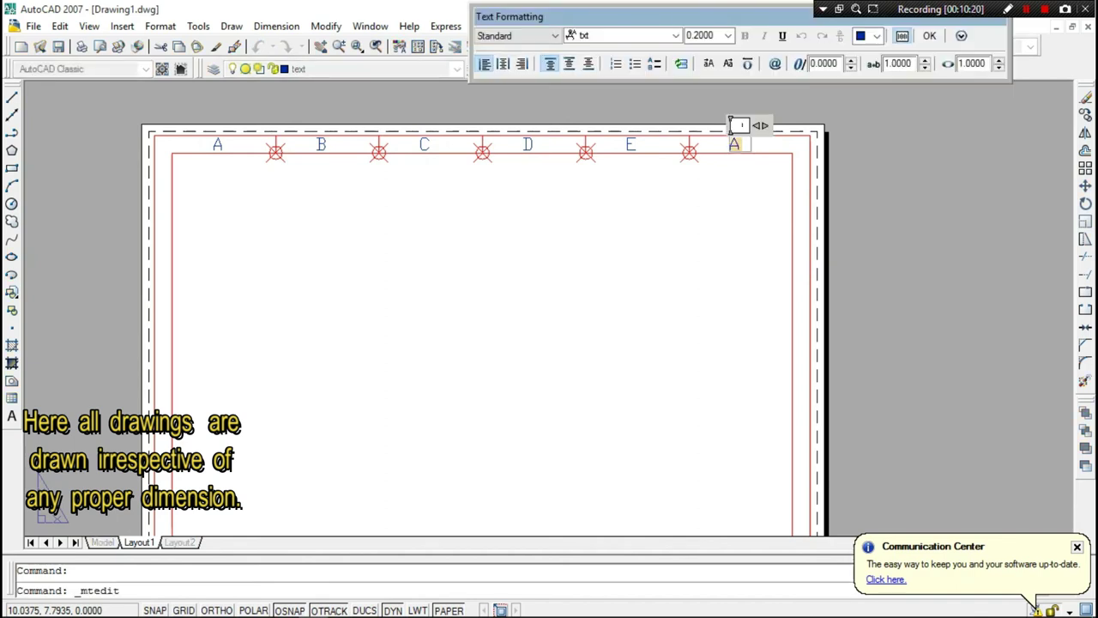
text(F)
click(340, 315)
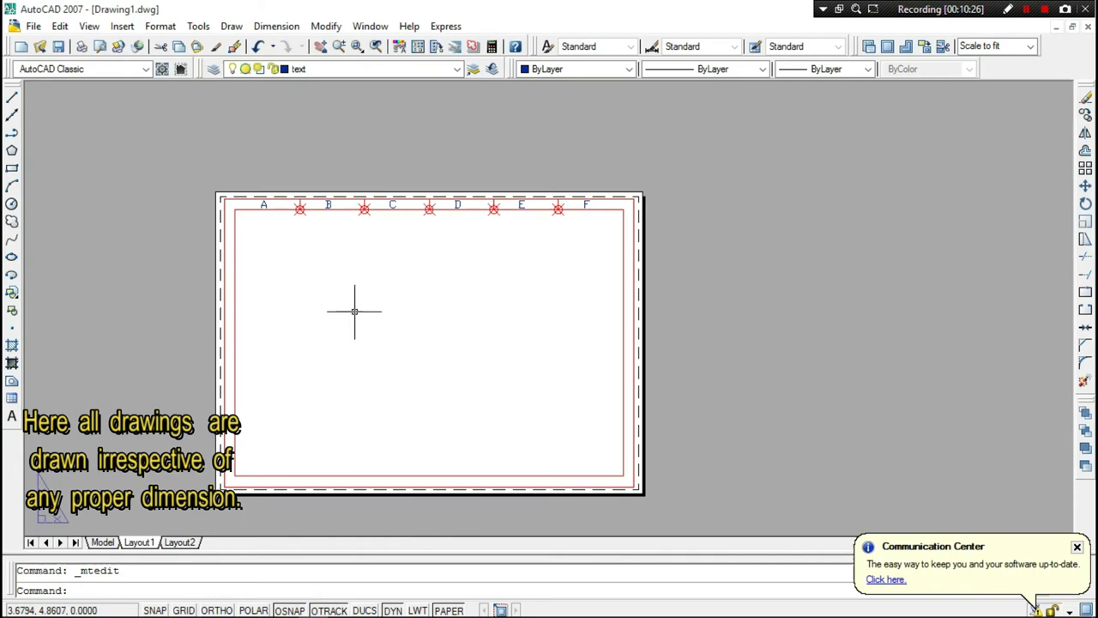
Step: Bring the whole frame into view and select every top-row zone letter A–F and marker
scroll(357, 312, up, 1)
middle_drag(362, 292, 364, 246)
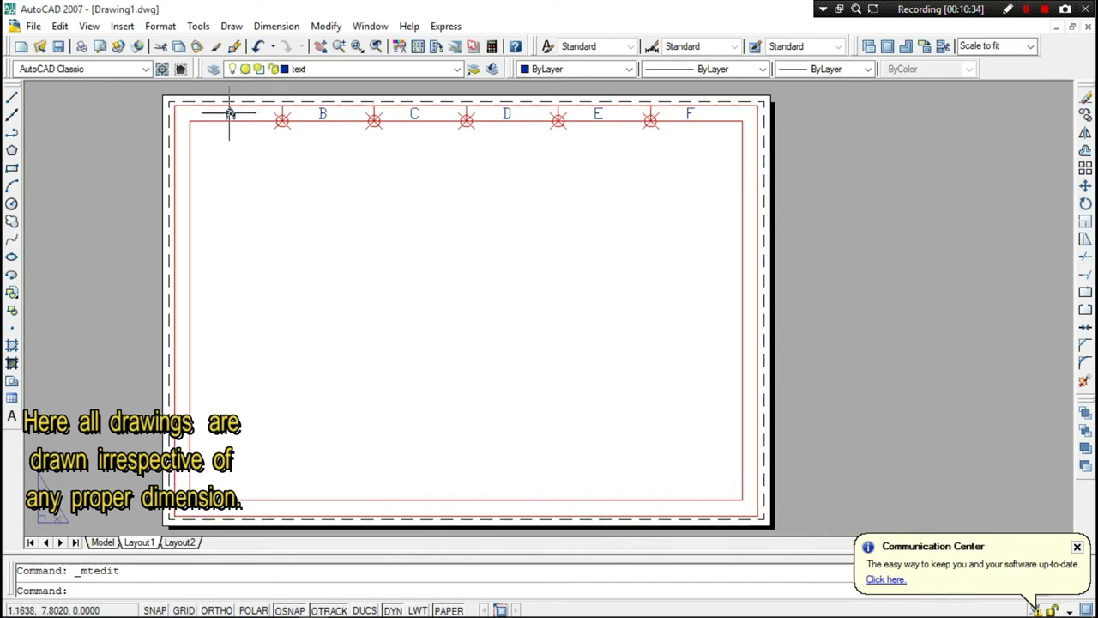
drag(230, 114, 631, 105)
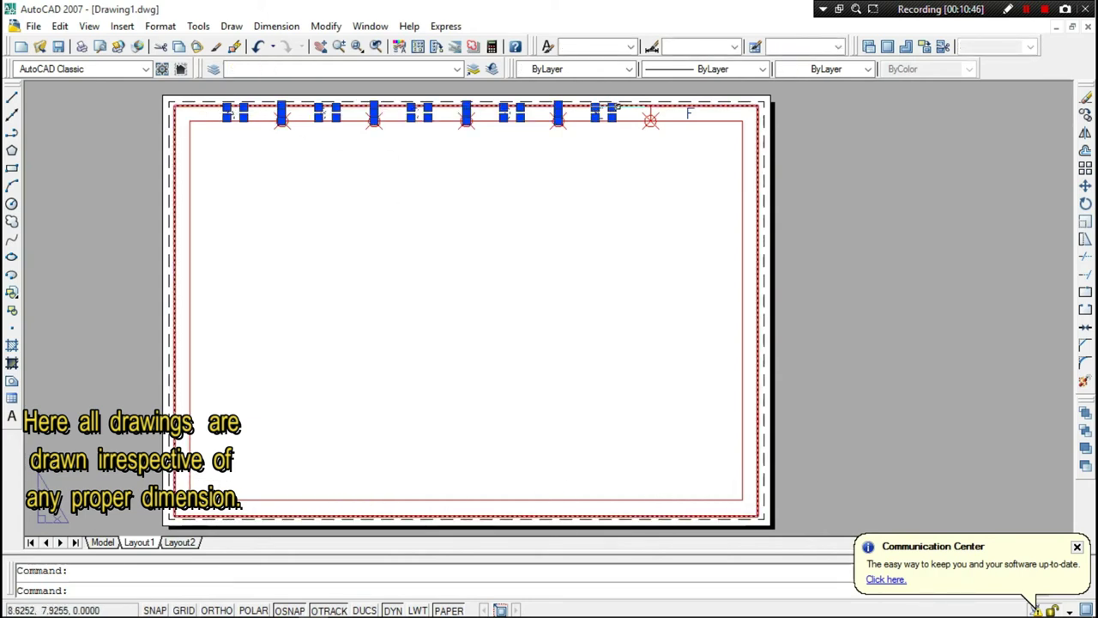
click(651, 116)
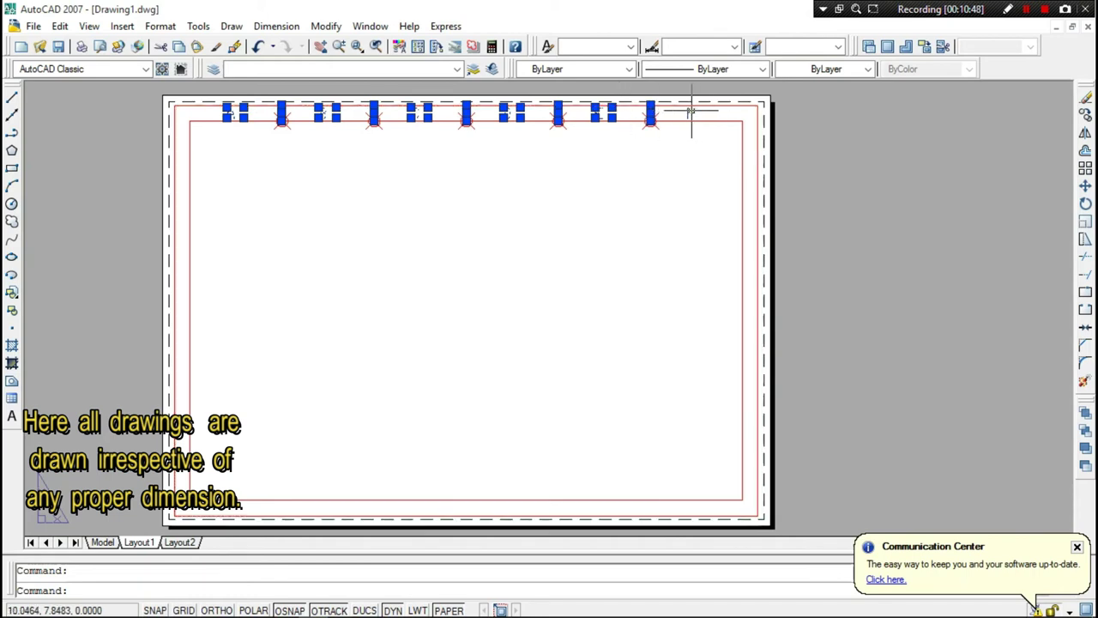
click(687, 110)
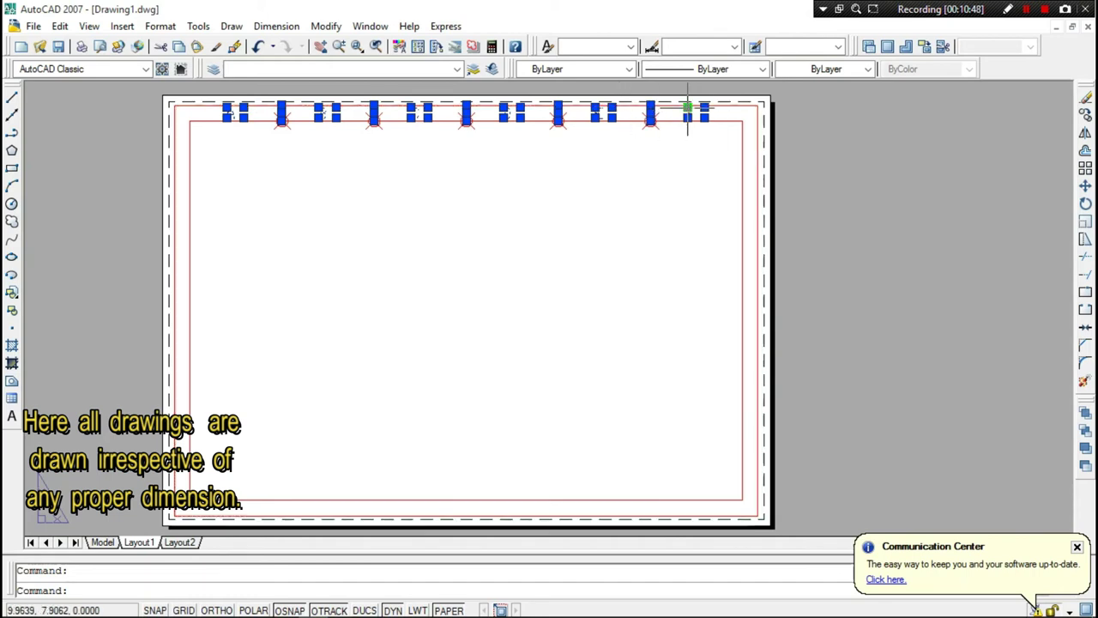
Step: Copy the selected letters and markers straight down to the bottom border with Ortho on
right_click(246, 118)
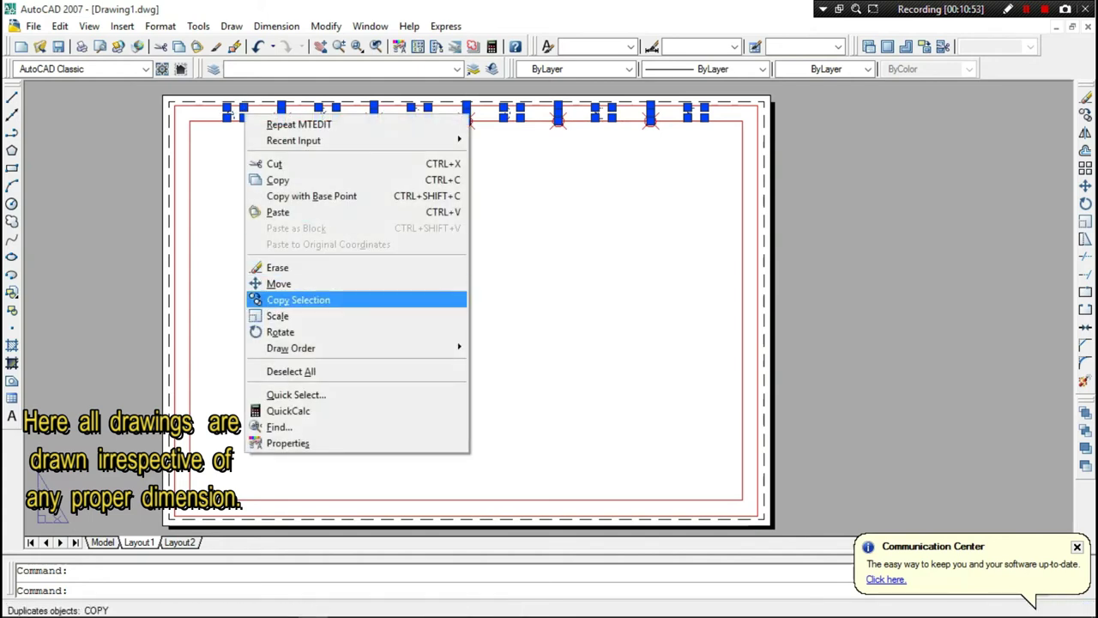
click(301, 299)
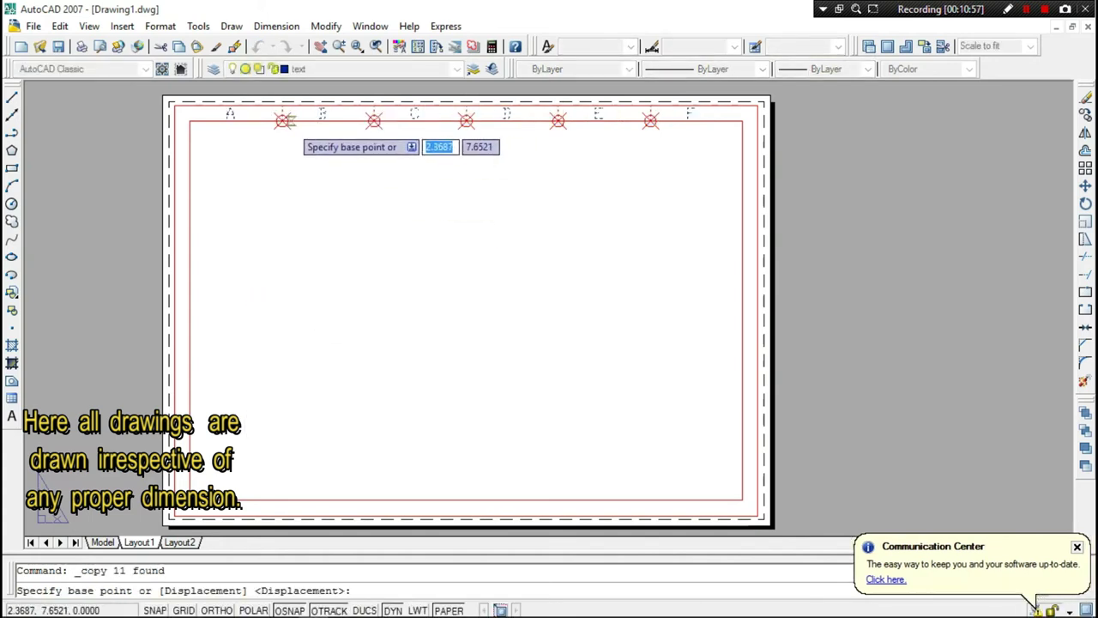
click(282, 120)
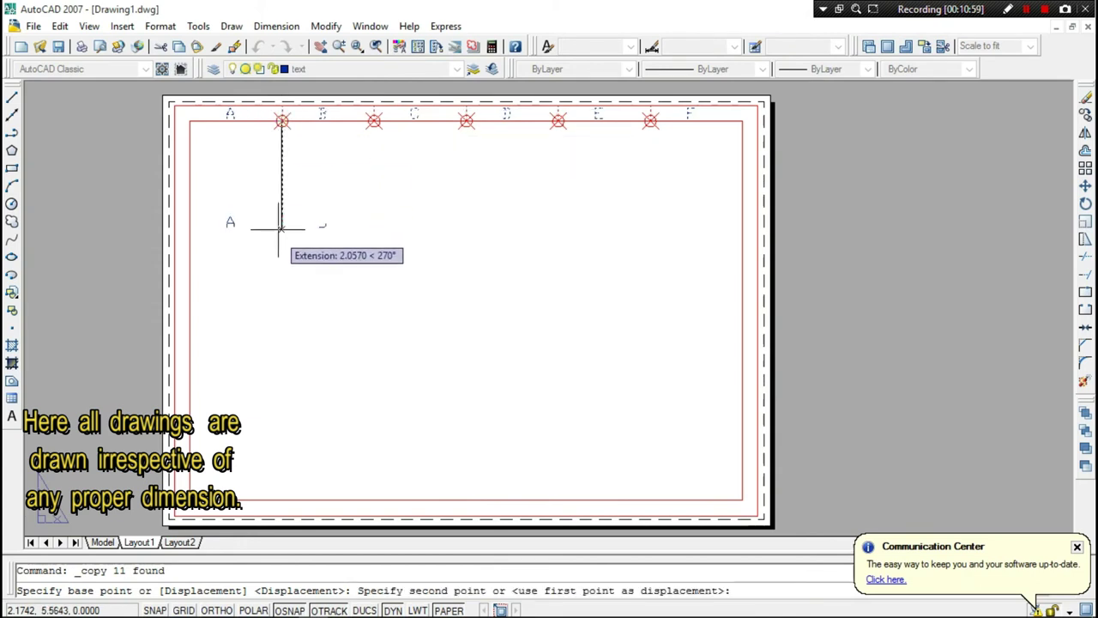
key(F8)
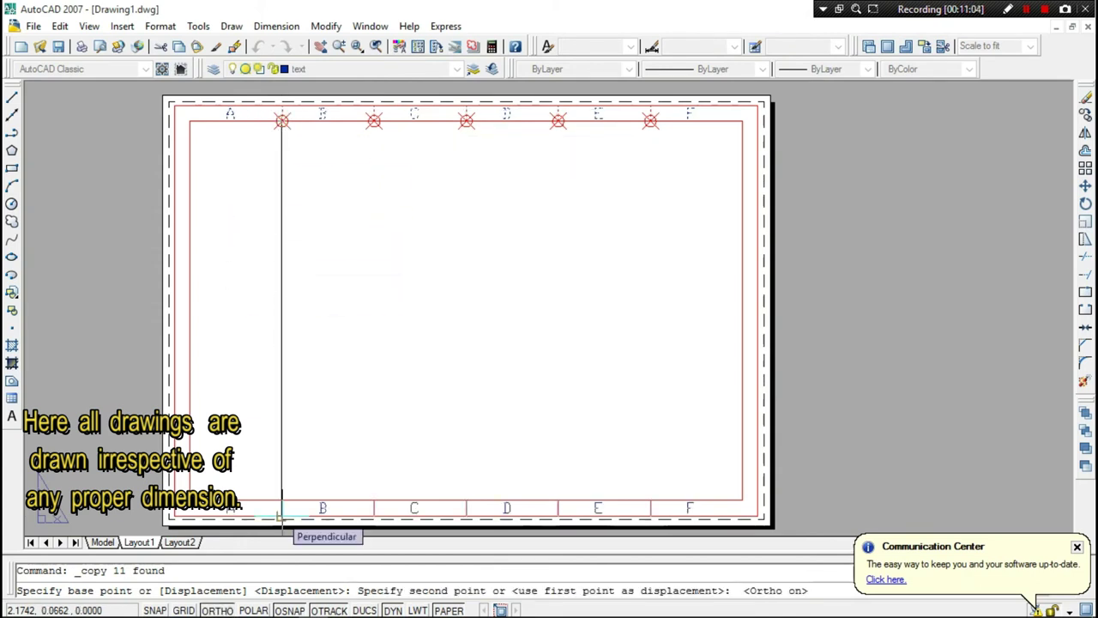
click(282, 515)
key(Escape)
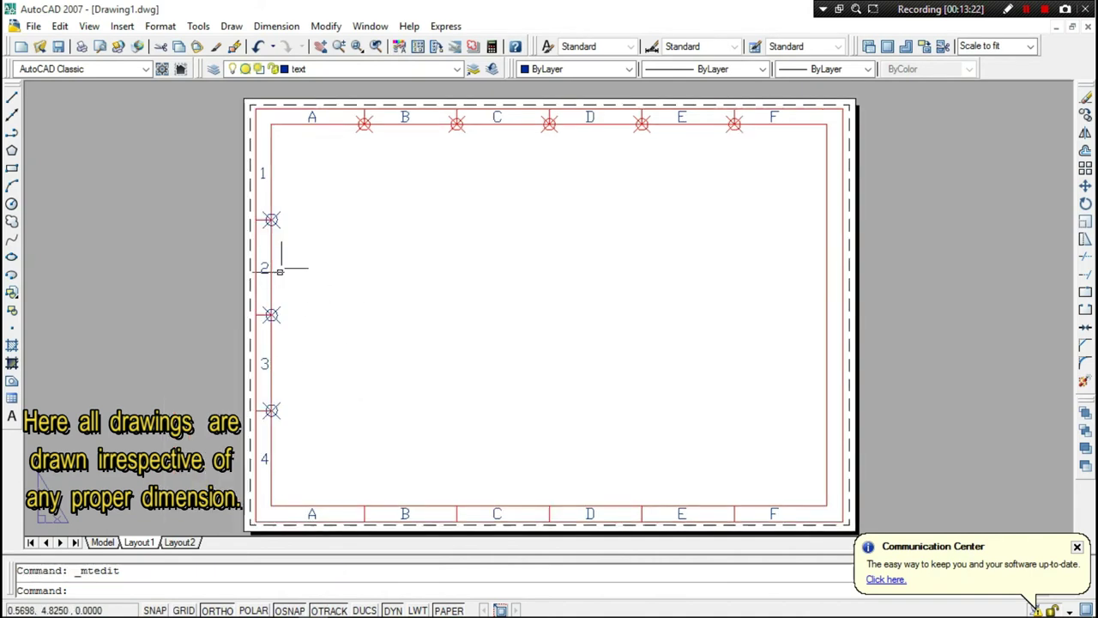
Step: Select the zone number 1 label on the frame's left side
click(264, 173)
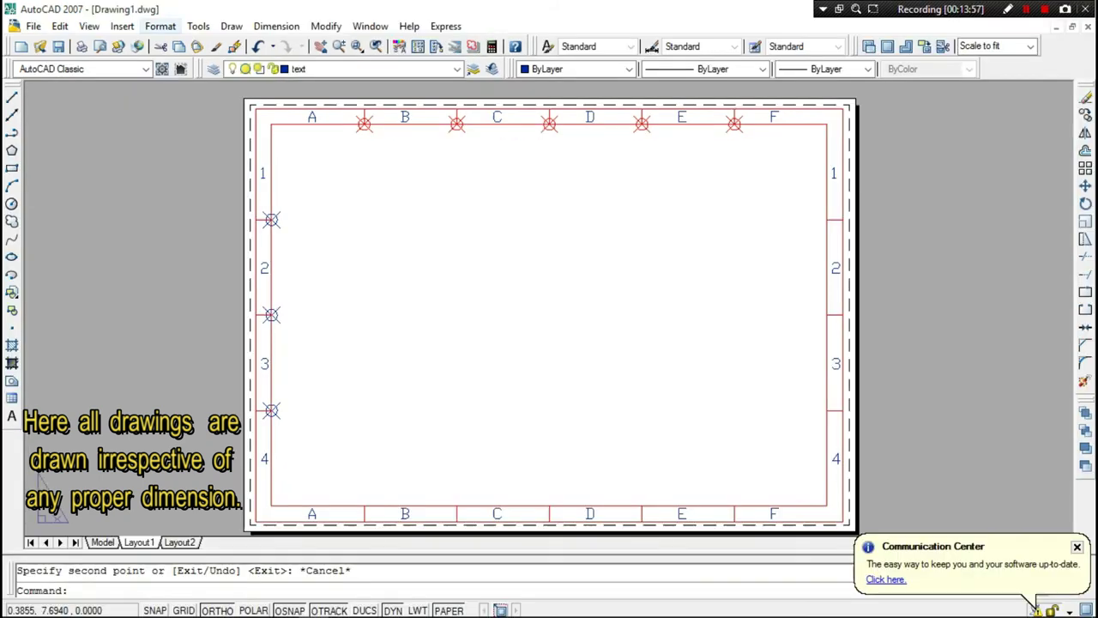
click(160, 26)
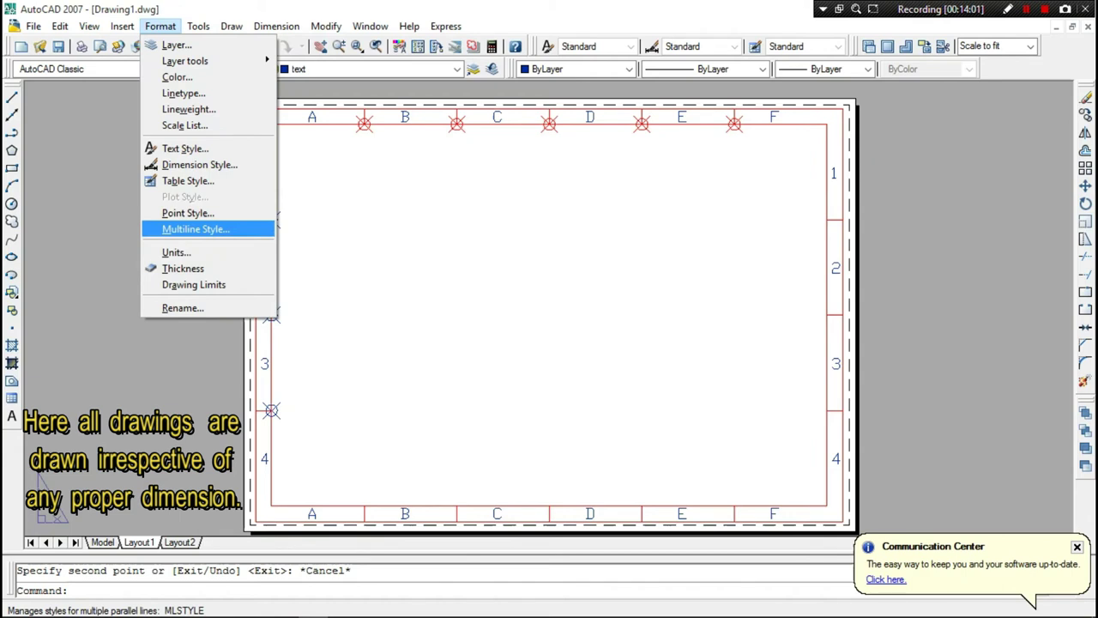
Step: Change the point style to plain dots so the circled-cross markers disappear
click(187, 213)
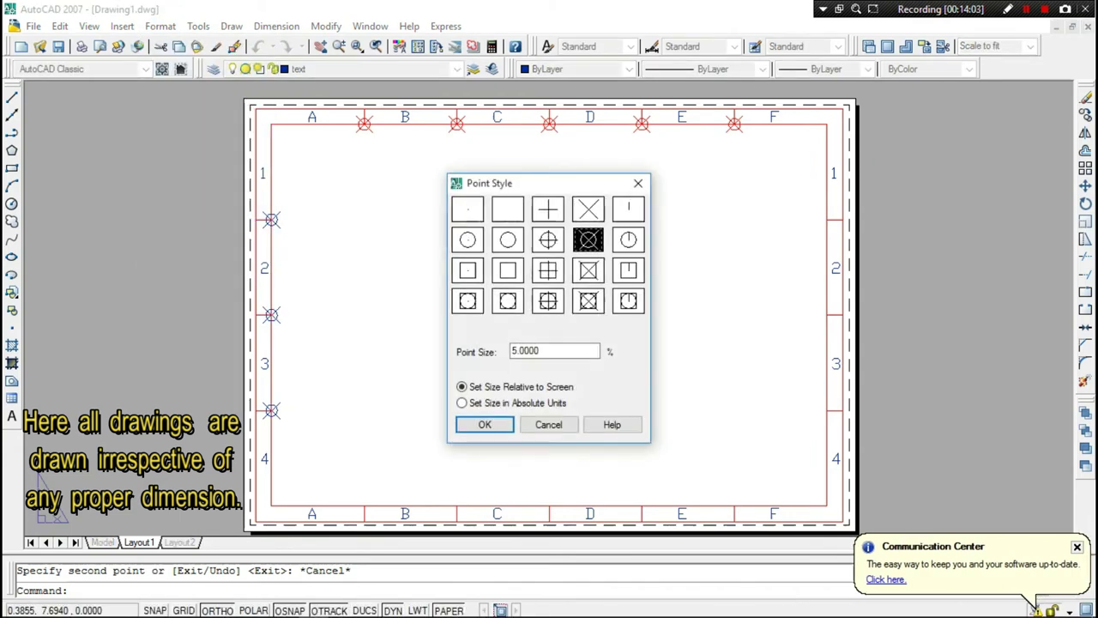
click(468, 208)
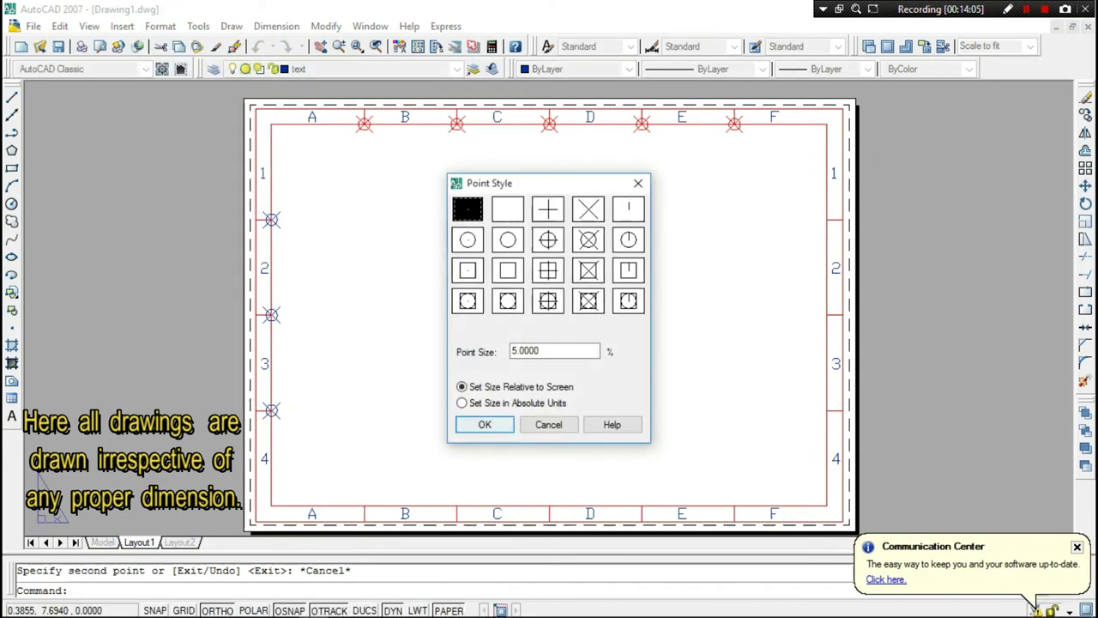
click(487, 425)
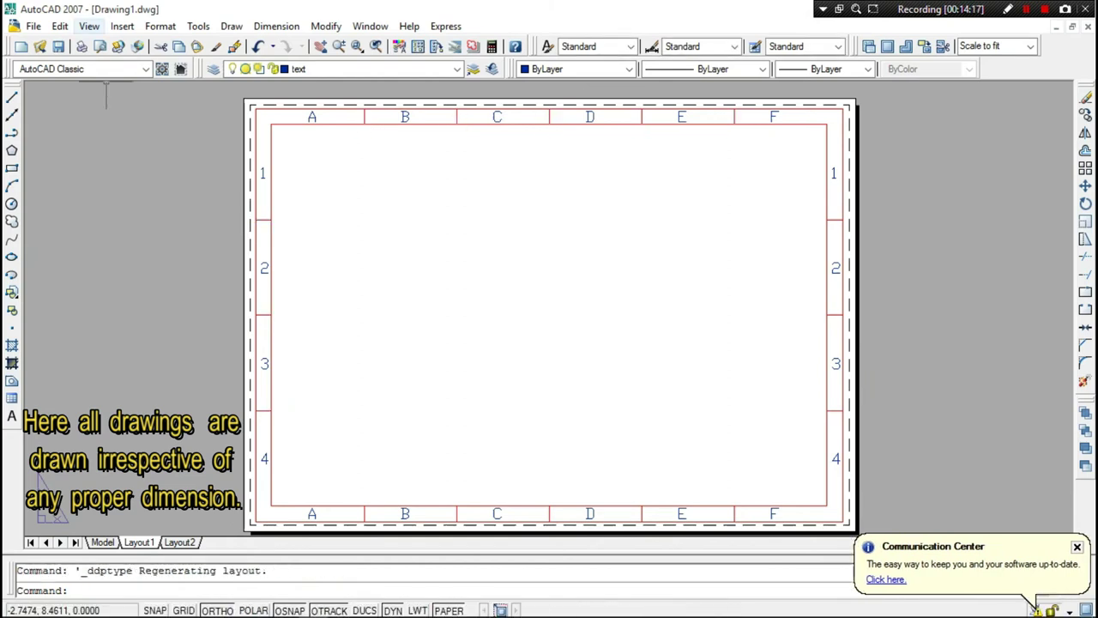
click(89, 26)
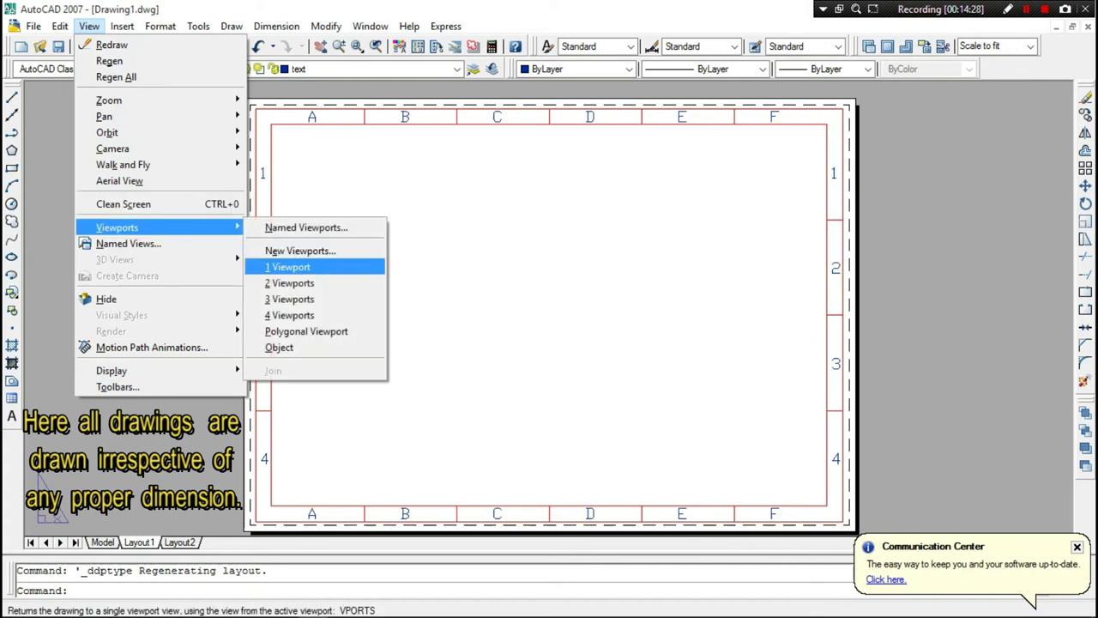
Step: Create a single viewport from the frame's top-left corner to the right edge above row 4
click(287, 267)
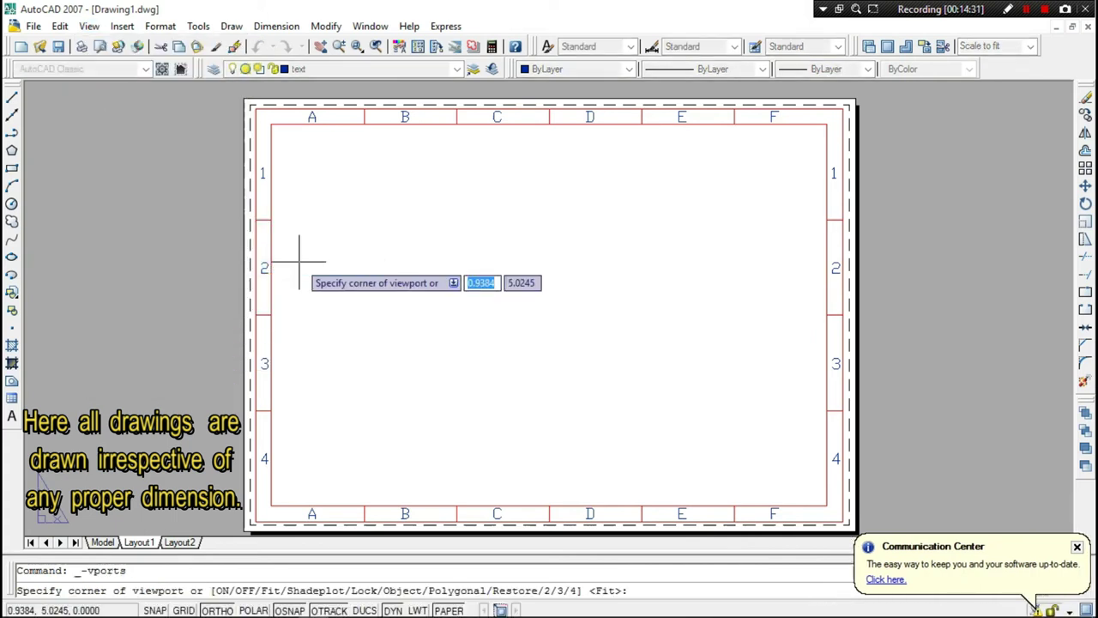
click(272, 125)
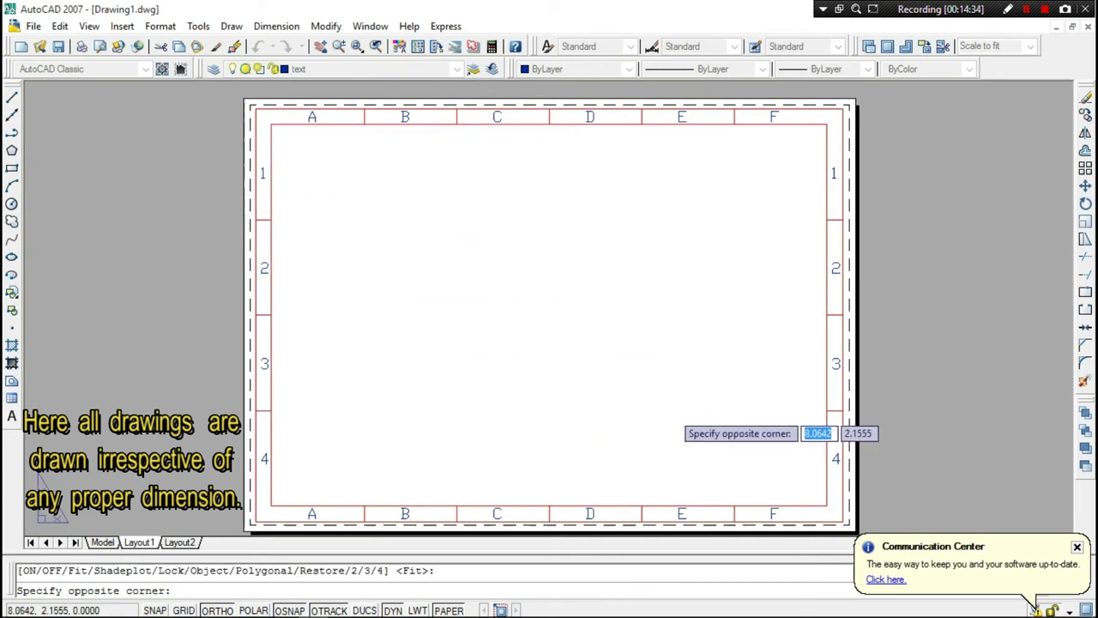
click(827, 411)
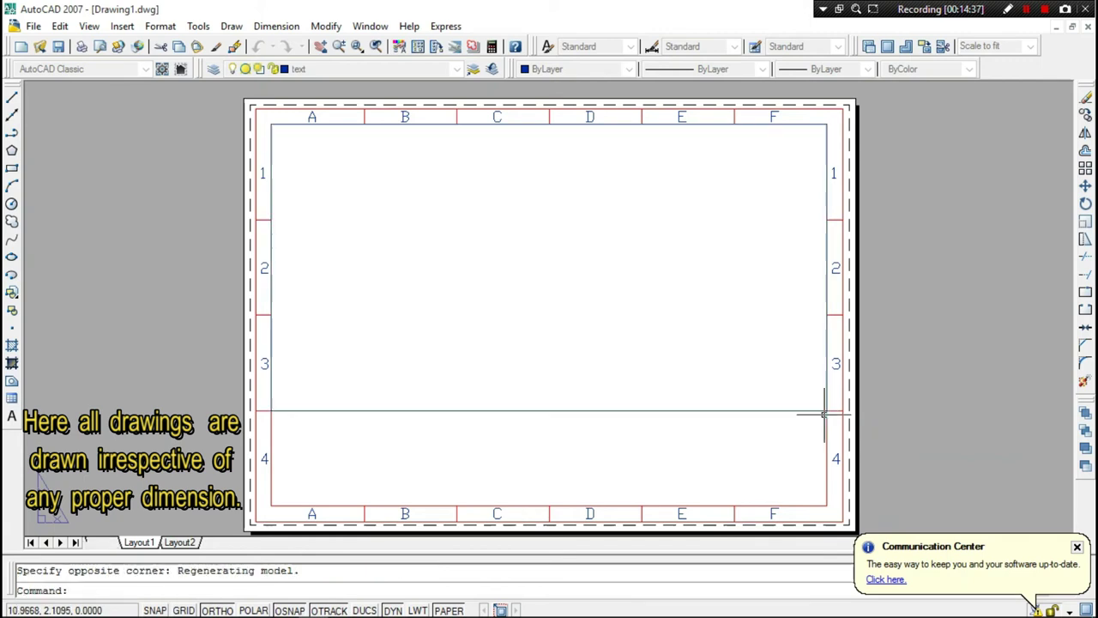
Step: Put the new viewport on the viewport layer and make viewport the current layer
click(400, 411)
click(323, 70)
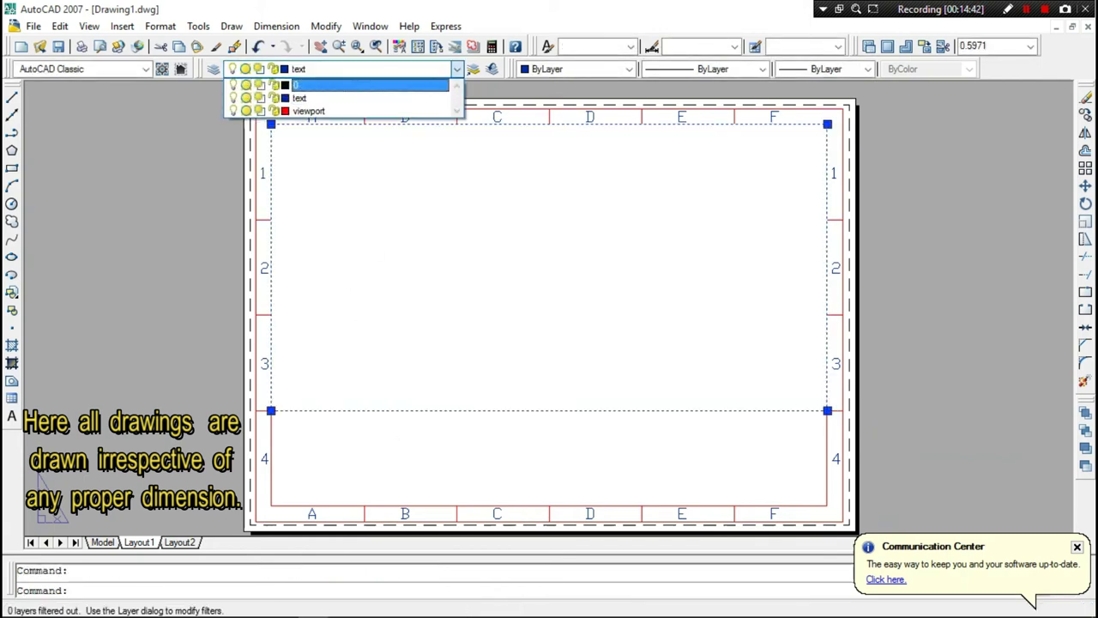
click(309, 109)
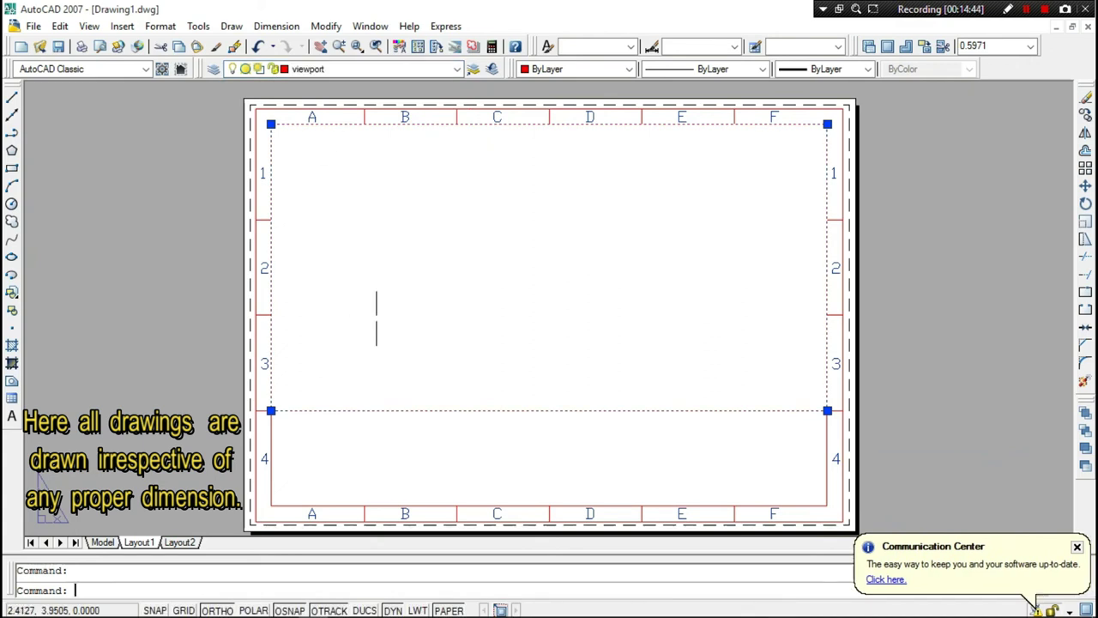
key(Escape)
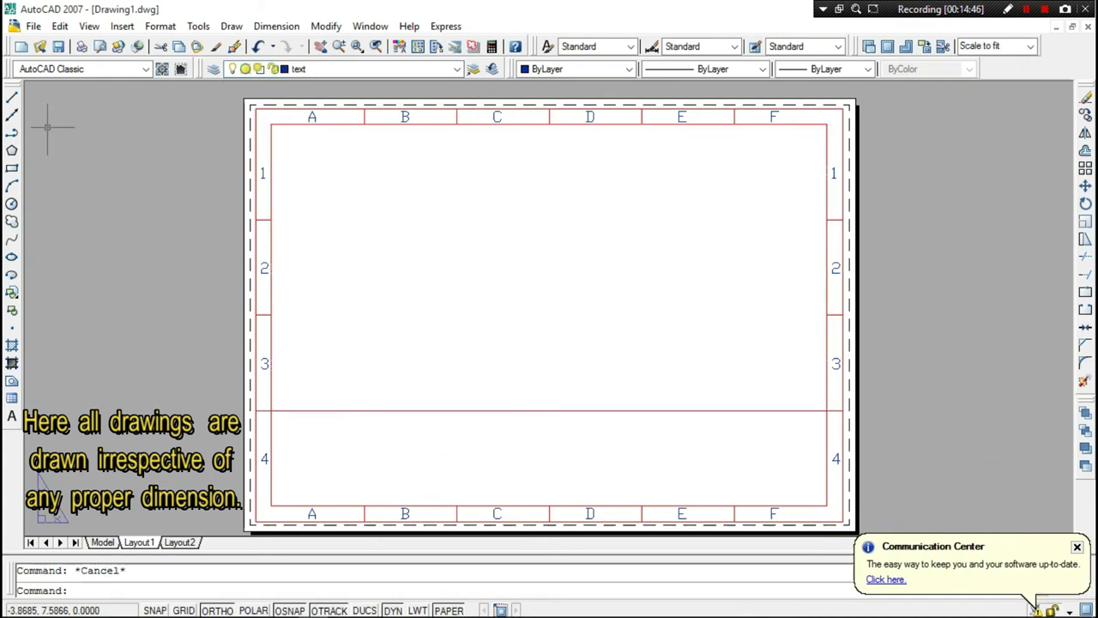
click(324, 69)
click(309, 112)
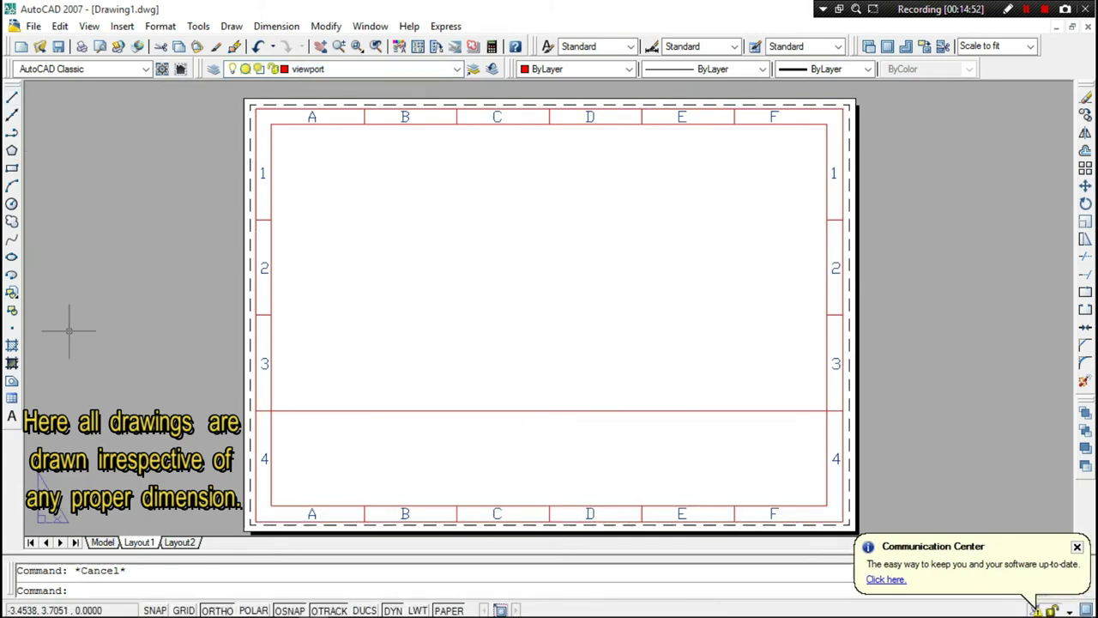
Step: Draw a vertical title-block divider under column E and a horizontal line to the right border
click(12, 97)
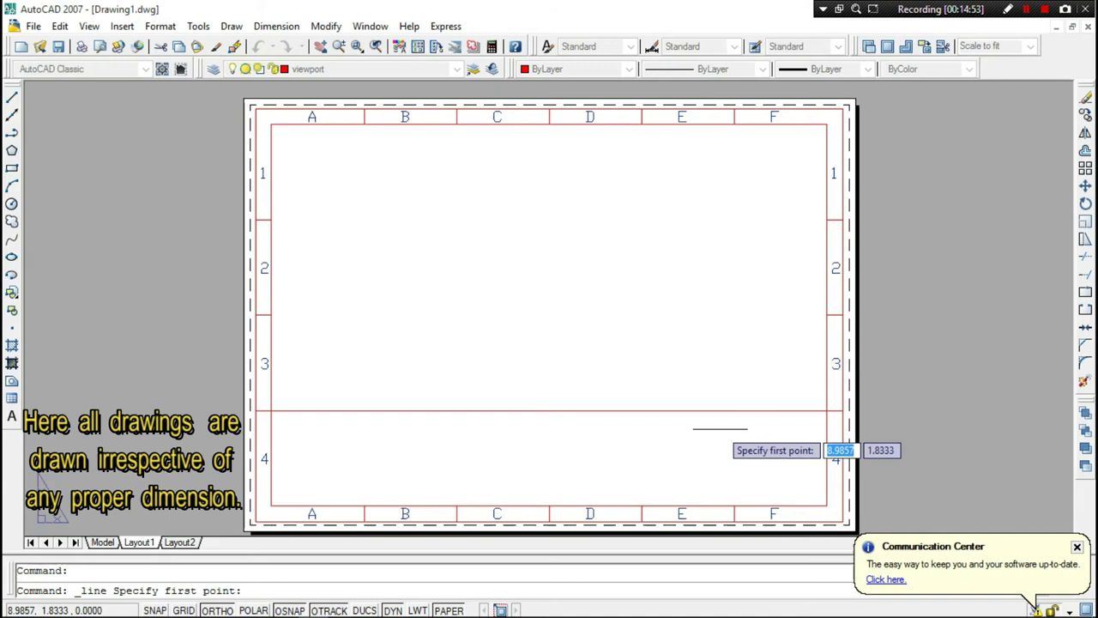
click(641, 508)
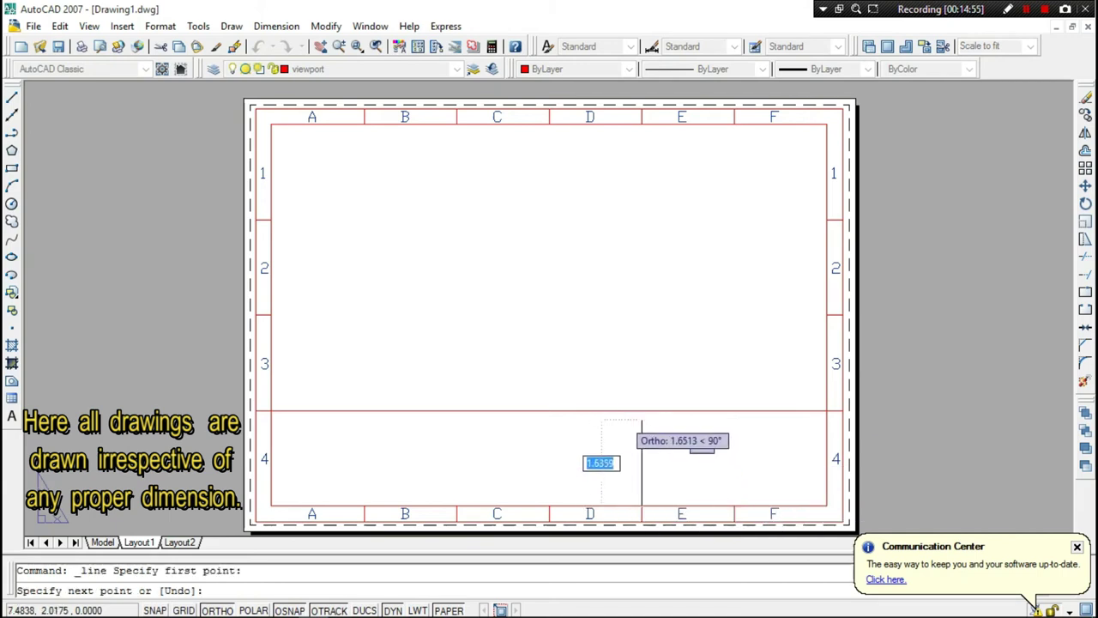
click(641, 410)
key(Escape)
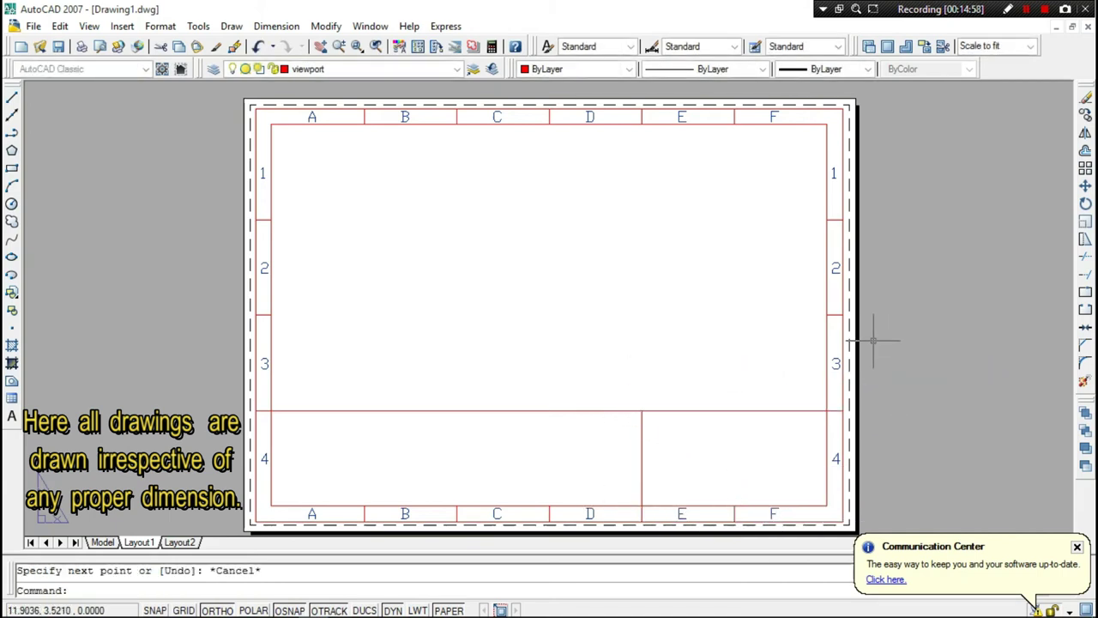
click(12, 97)
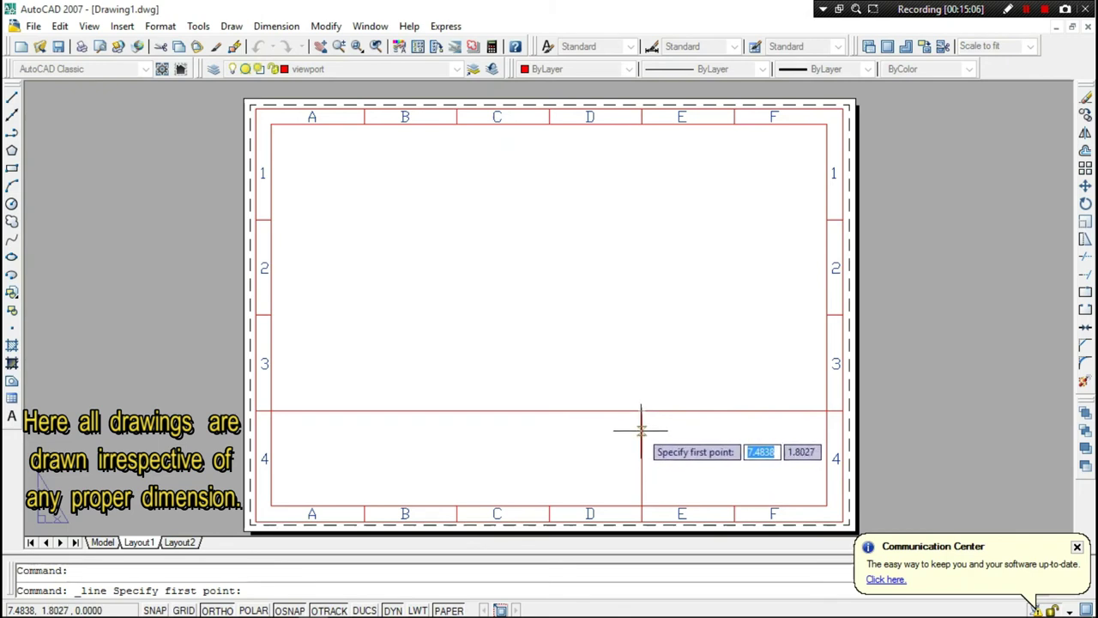
click(641, 429)
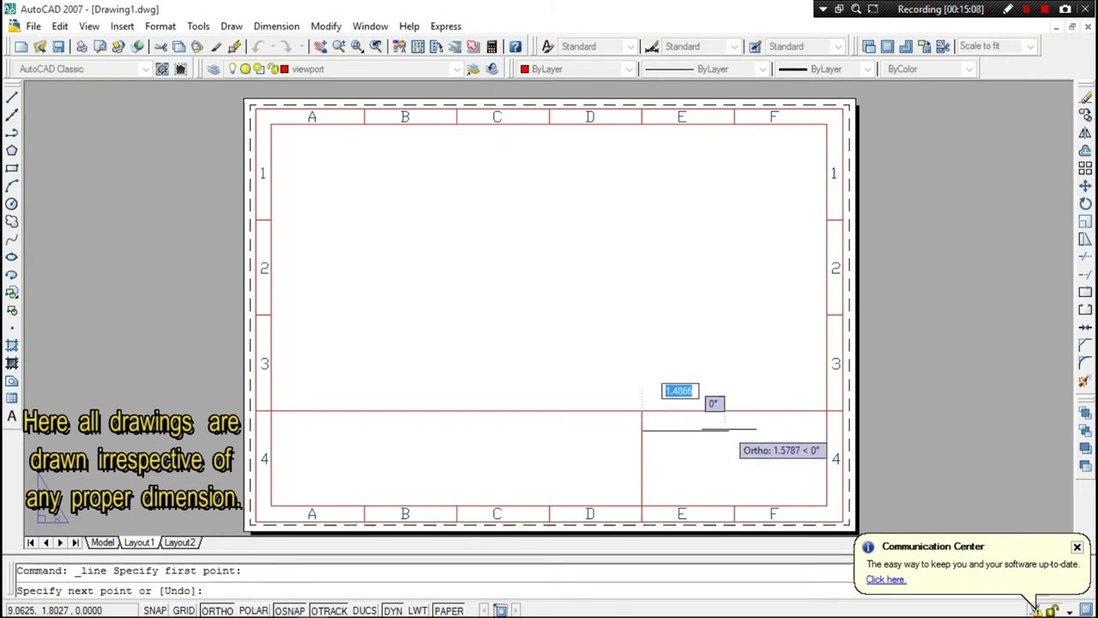
click(828, 429)
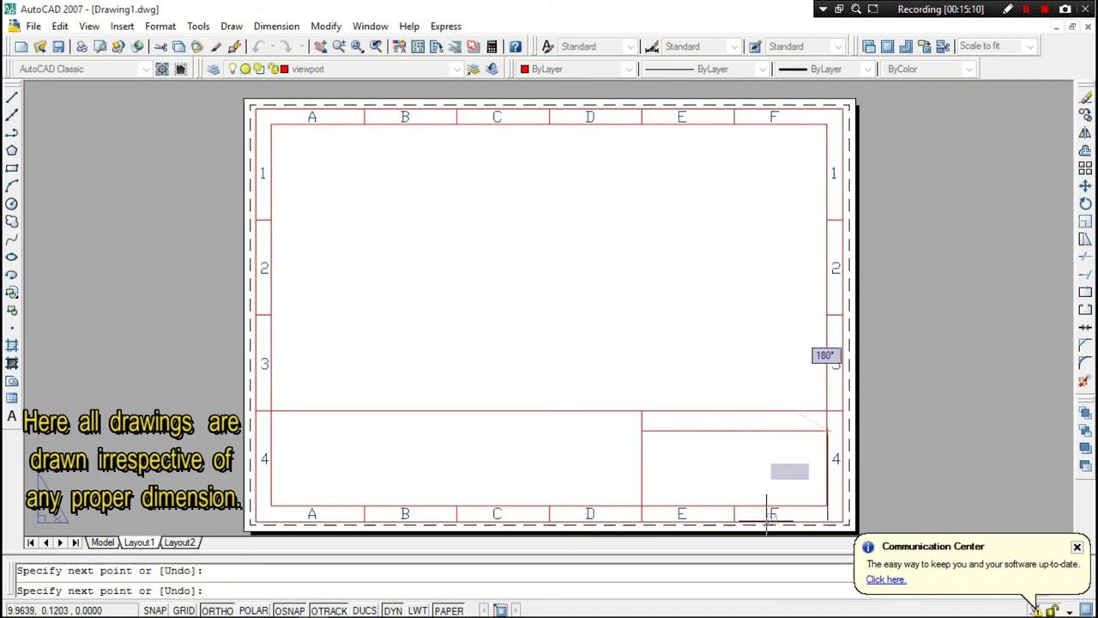
key(Escape)
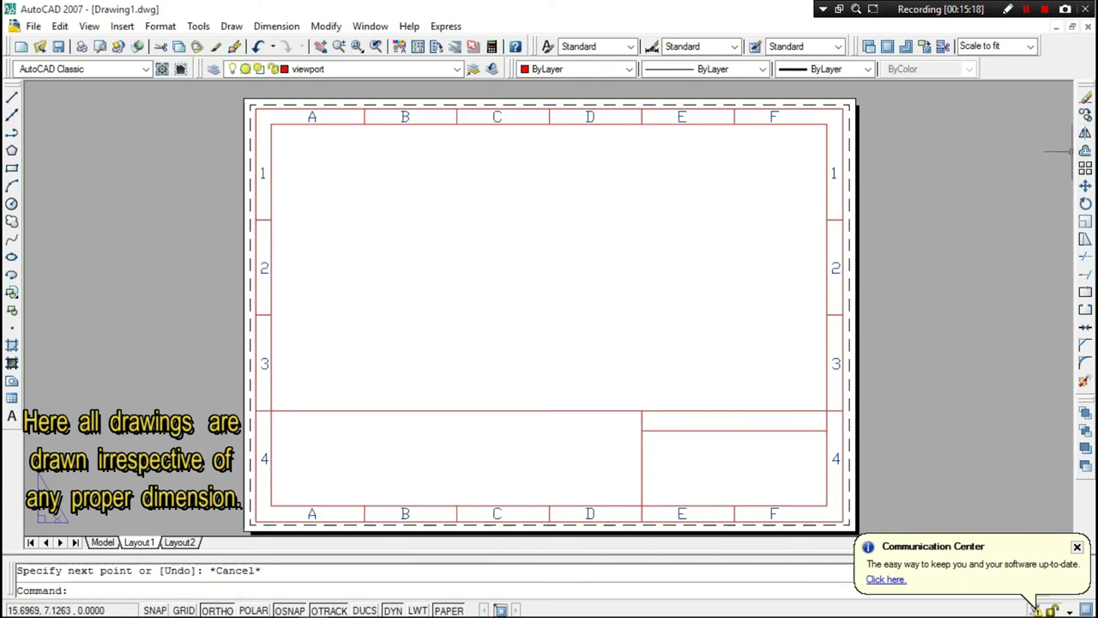
click(1086, 150)
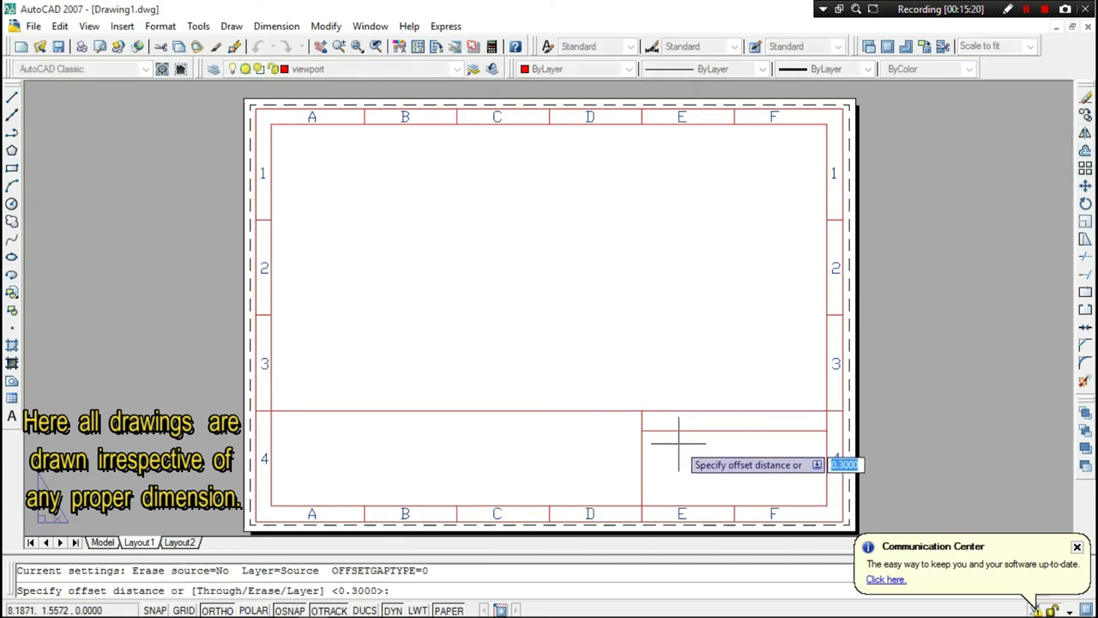
Step: Offset the title block's horizontal line twice downward at the picked spacing, then switch the viewport to MODEL
click(641, 411)
click(642, 430)
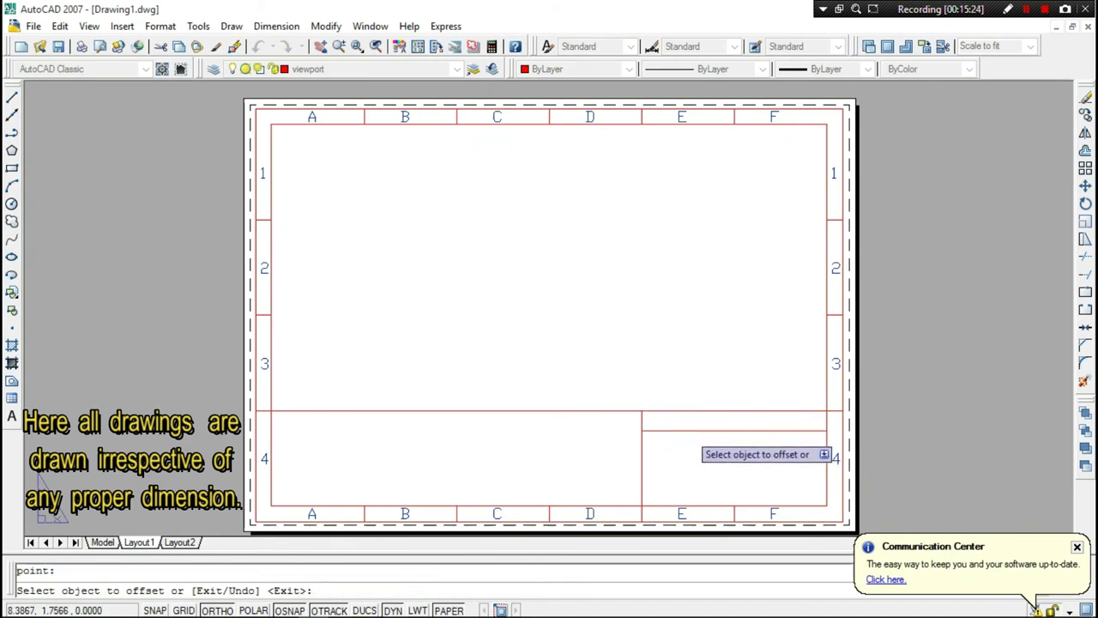
click(688, 430)
click(691, 442)
click(704, 449)
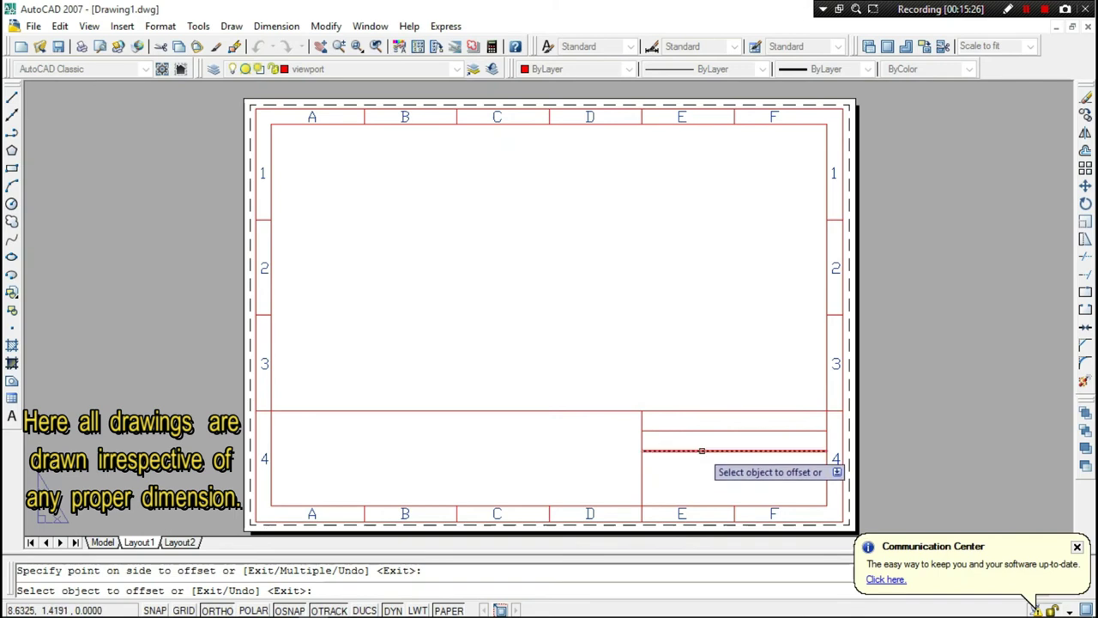
click(721, 478)
key(Escape)
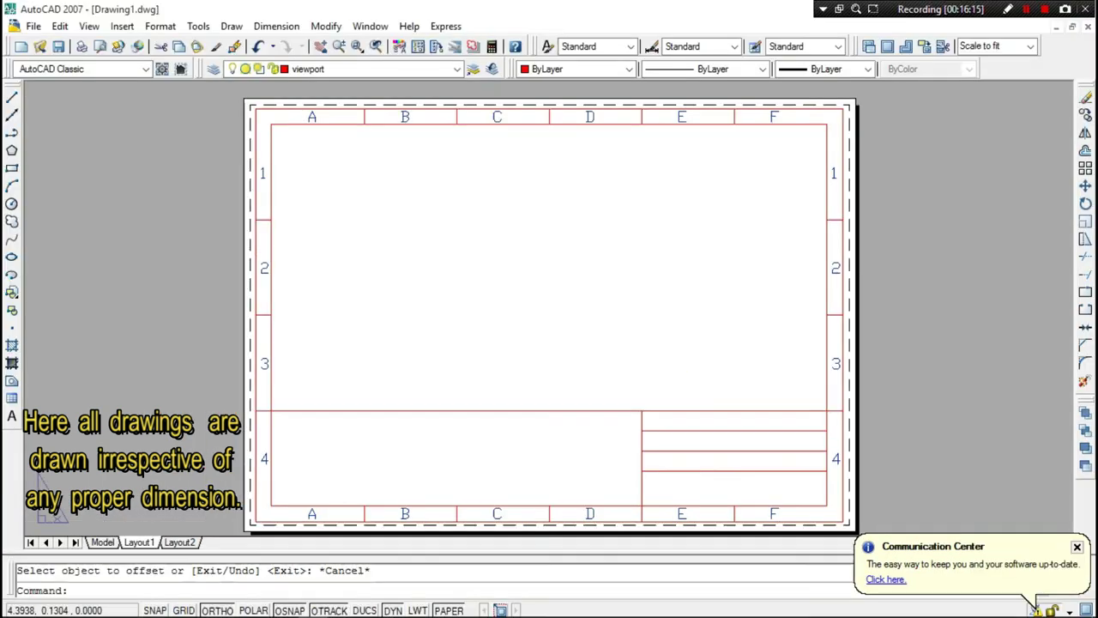
click(449, 610)
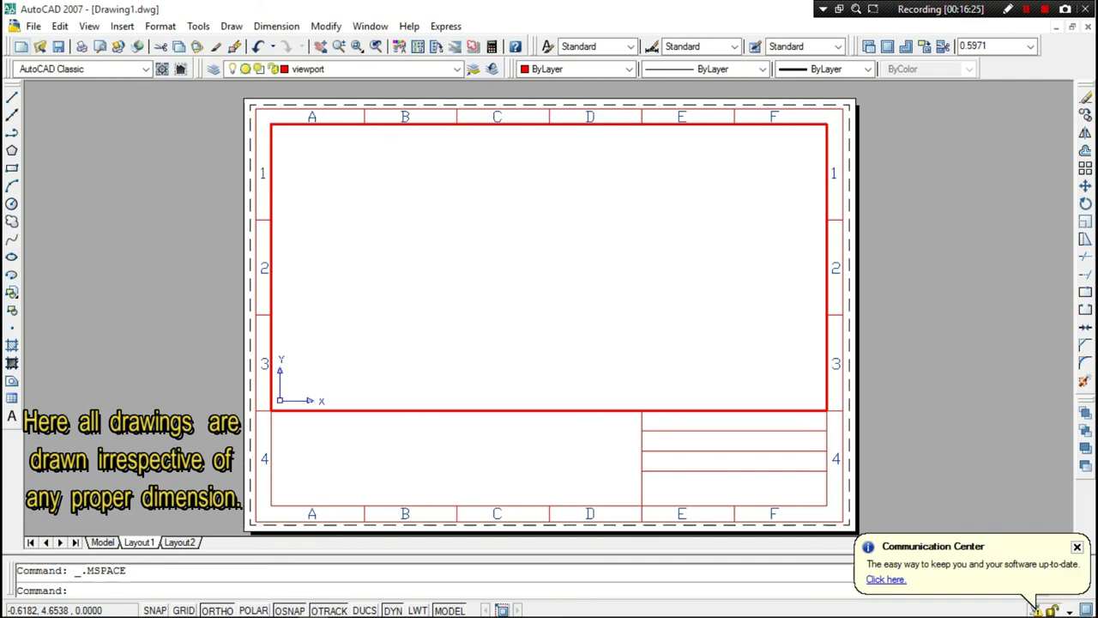
Step: Open the File menu to reach the file commands
click(33, 26)
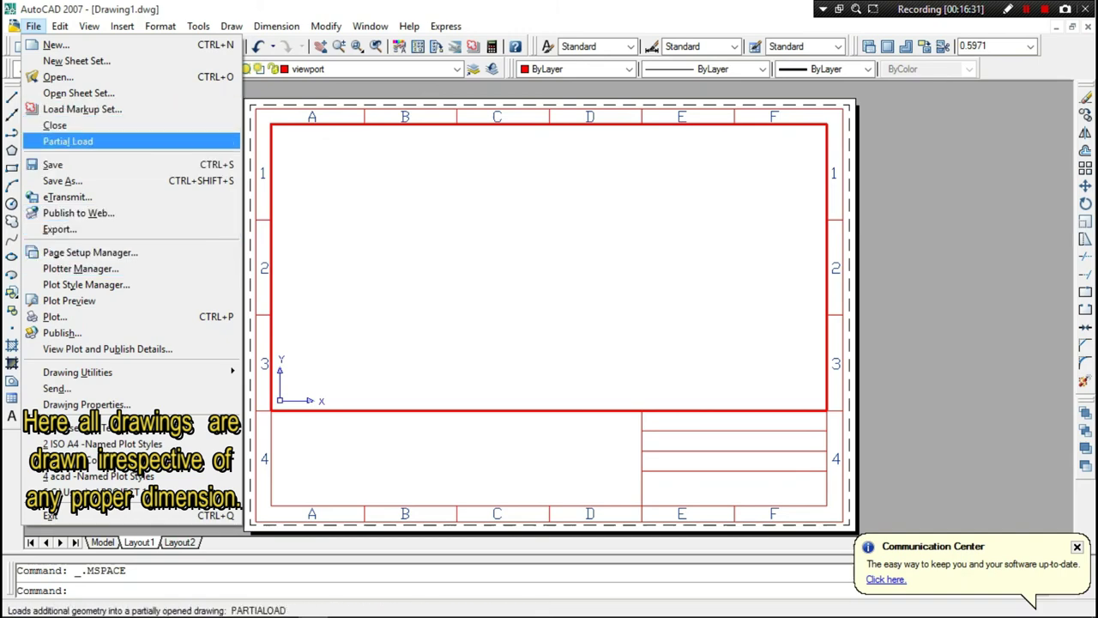
Step: Save as AutoCAD Drawing Template (*.dwt) named PROJECT, replacing the existing file and accepting the default description
click(62, 180)
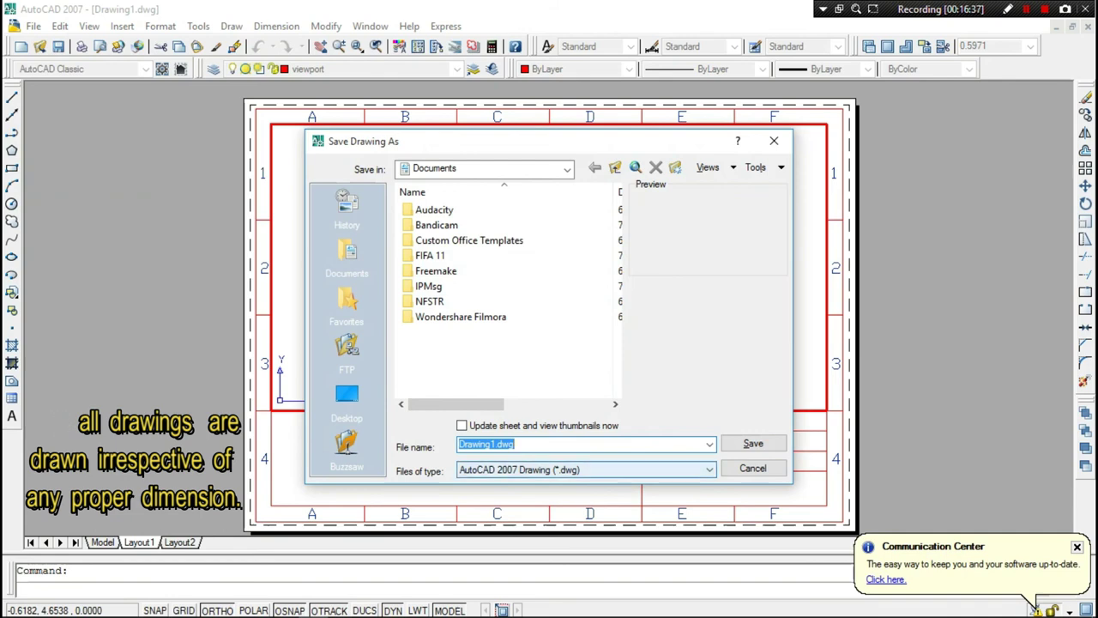
click(583, 469)
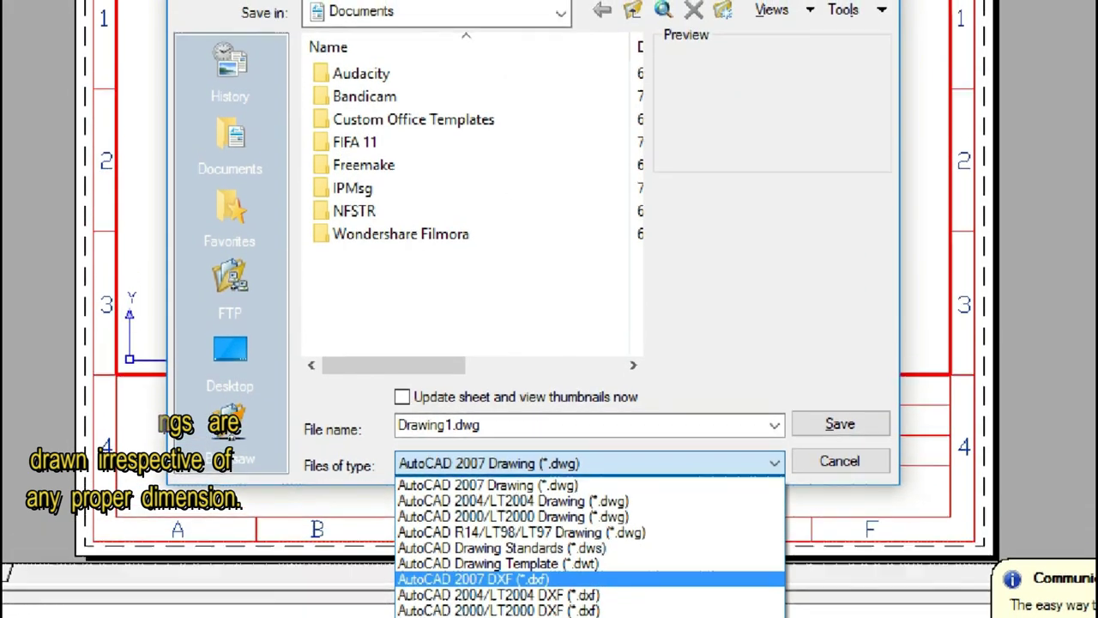
drag(400, 569, 524, 583)
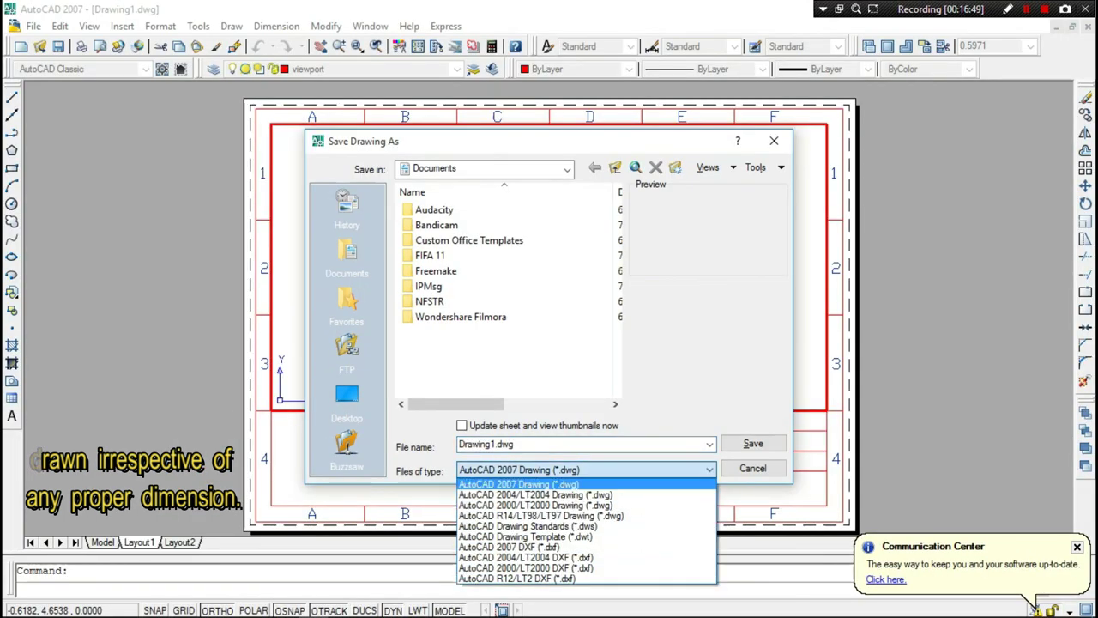
click(523, 547)
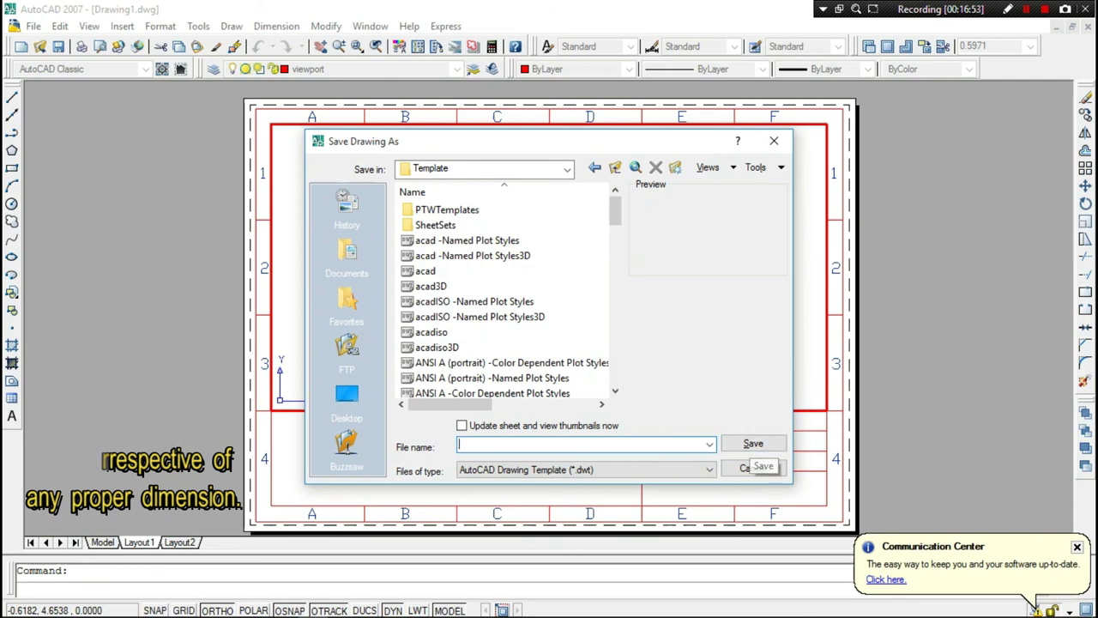
text(P)
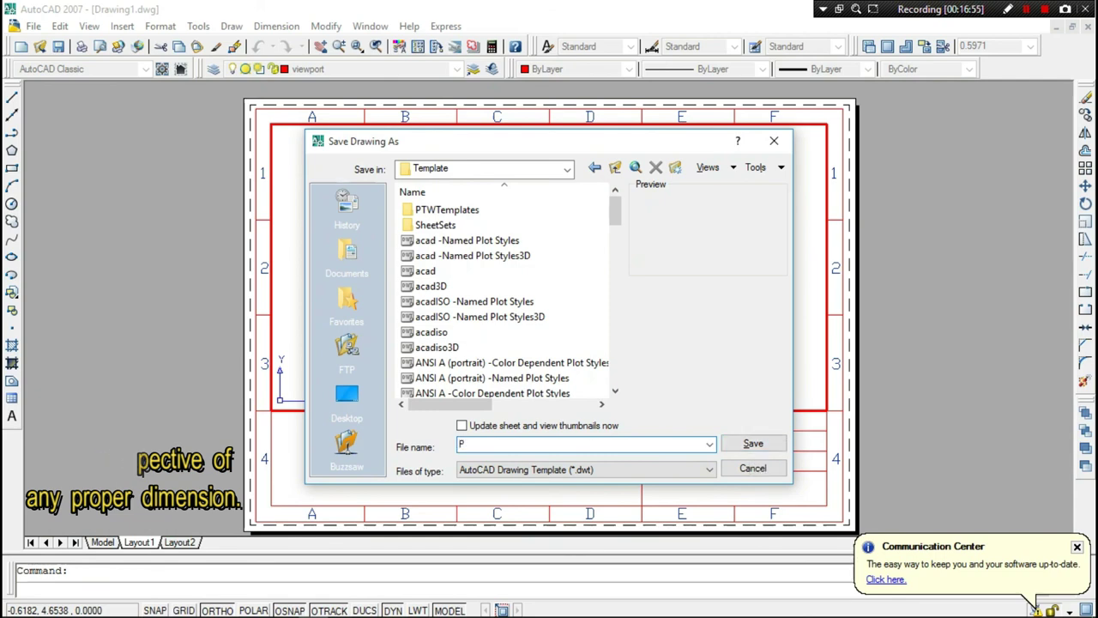
text(ROJECT)
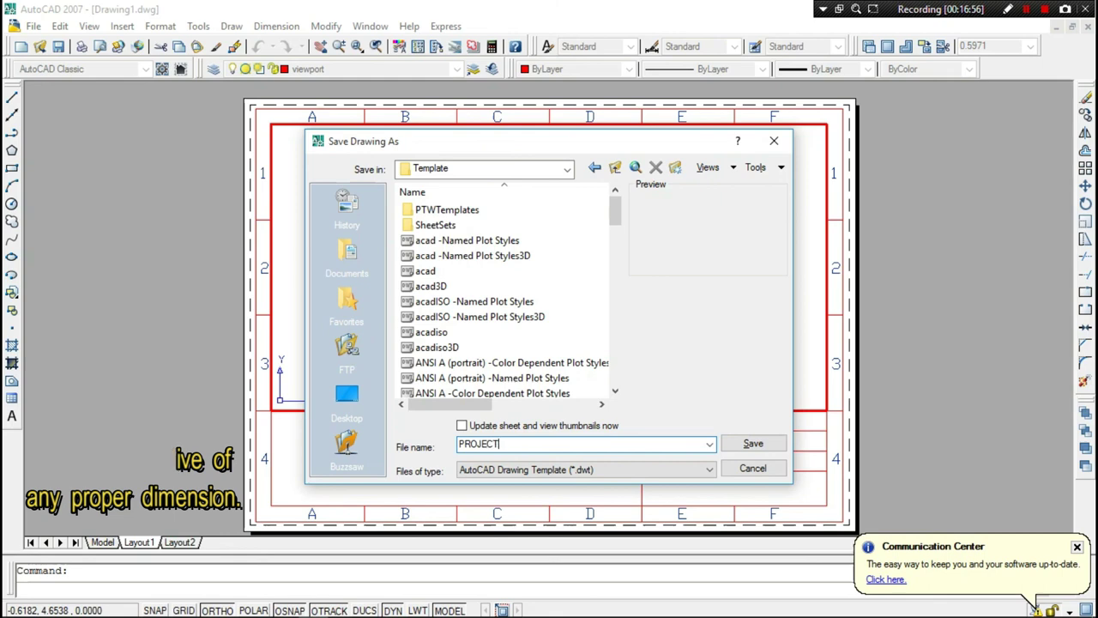
key(Return)
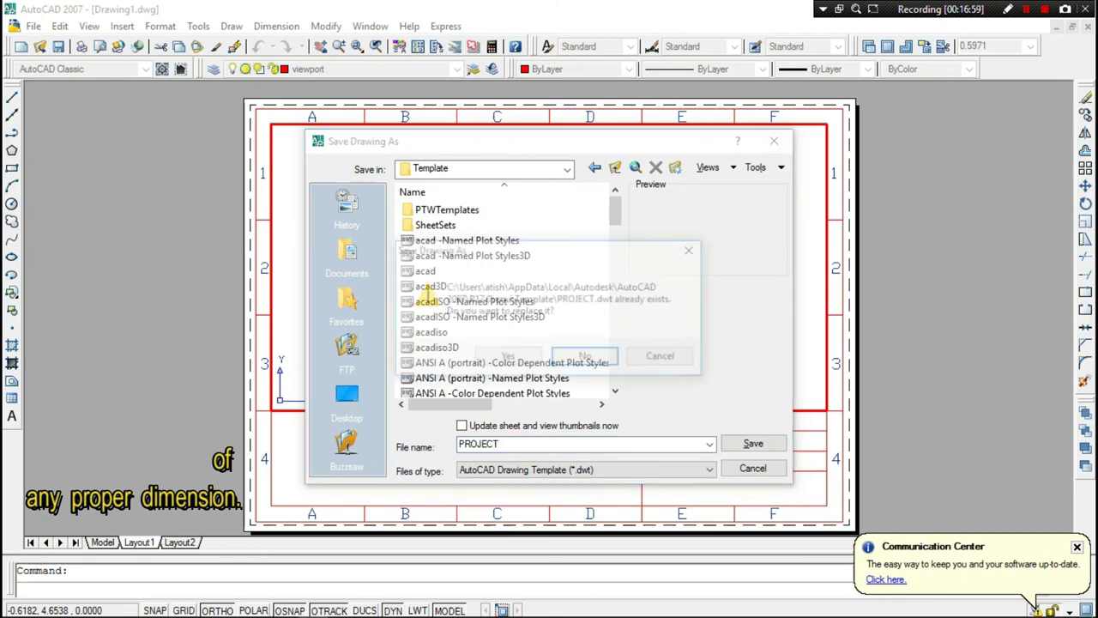
click(507, 357)
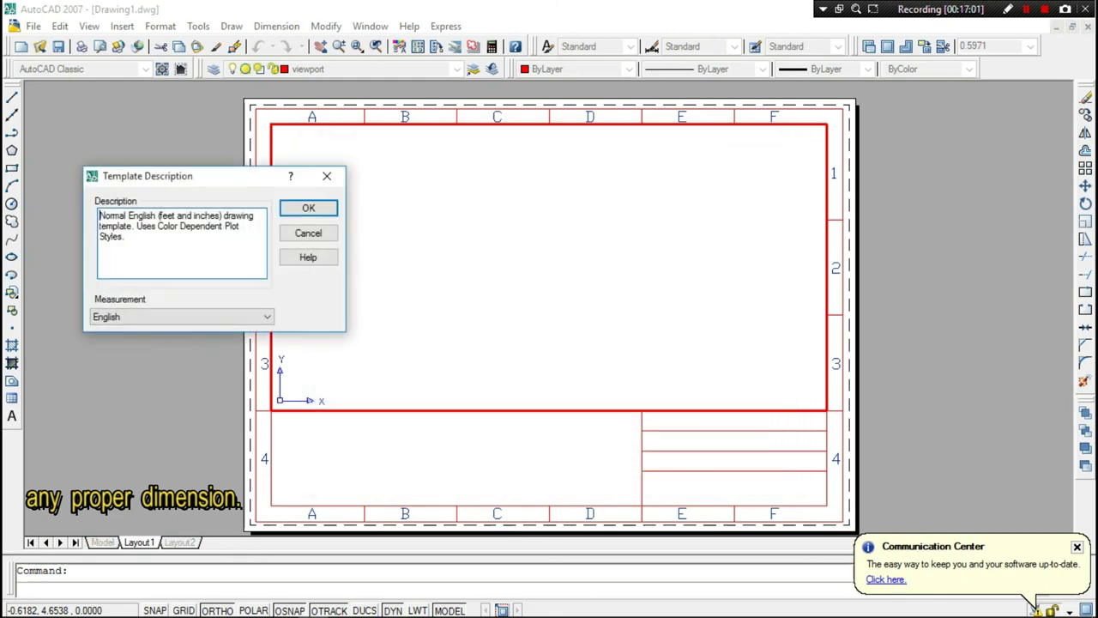
key(Return)
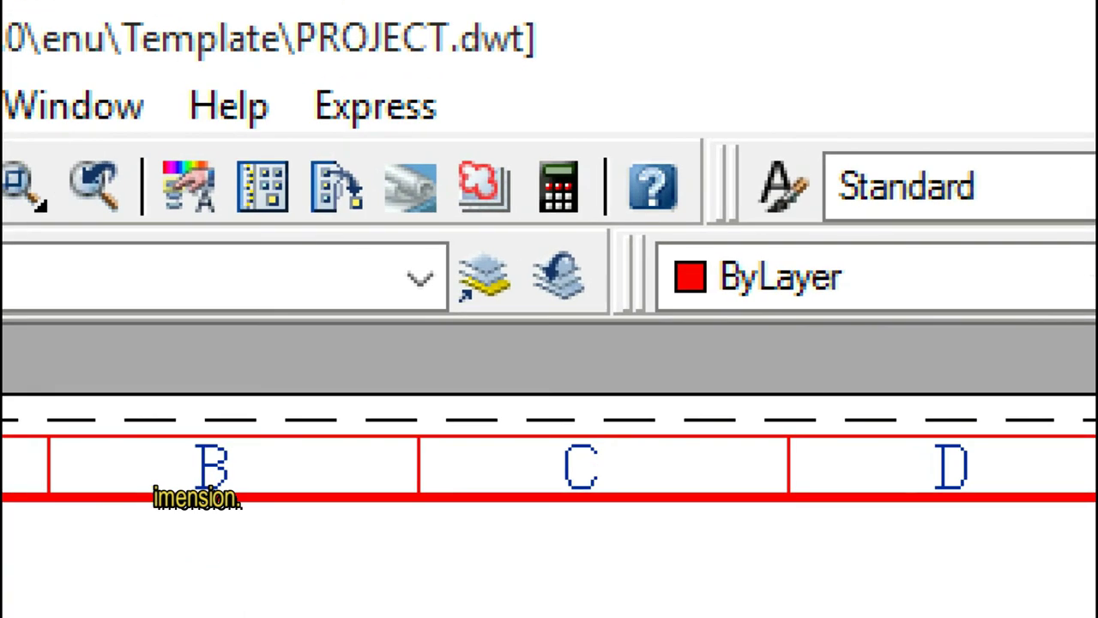
mouse_move(443, 46)
mouse_down()
mouse_move(474, 122)
mouse_move(546, 78)
mouse_up()
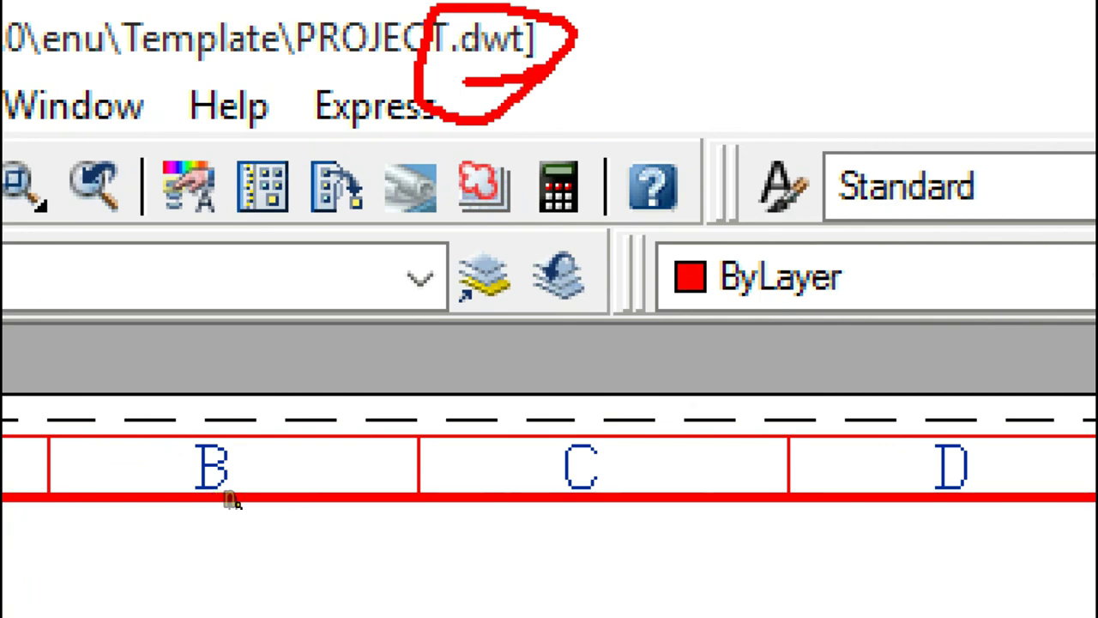